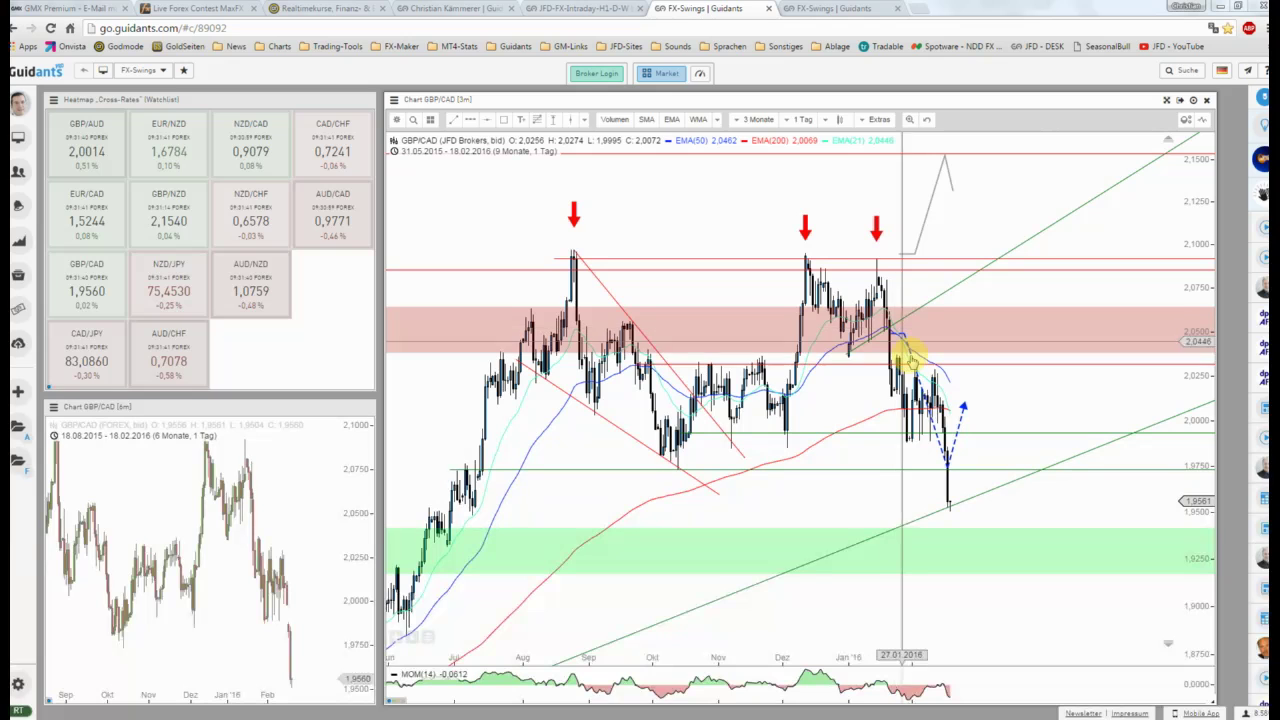
# Step: Zoom the GBP/CAD chart and compress its price scale to show the support lines near 1.8550
pyautogui.scroll(2, 1050, 399)
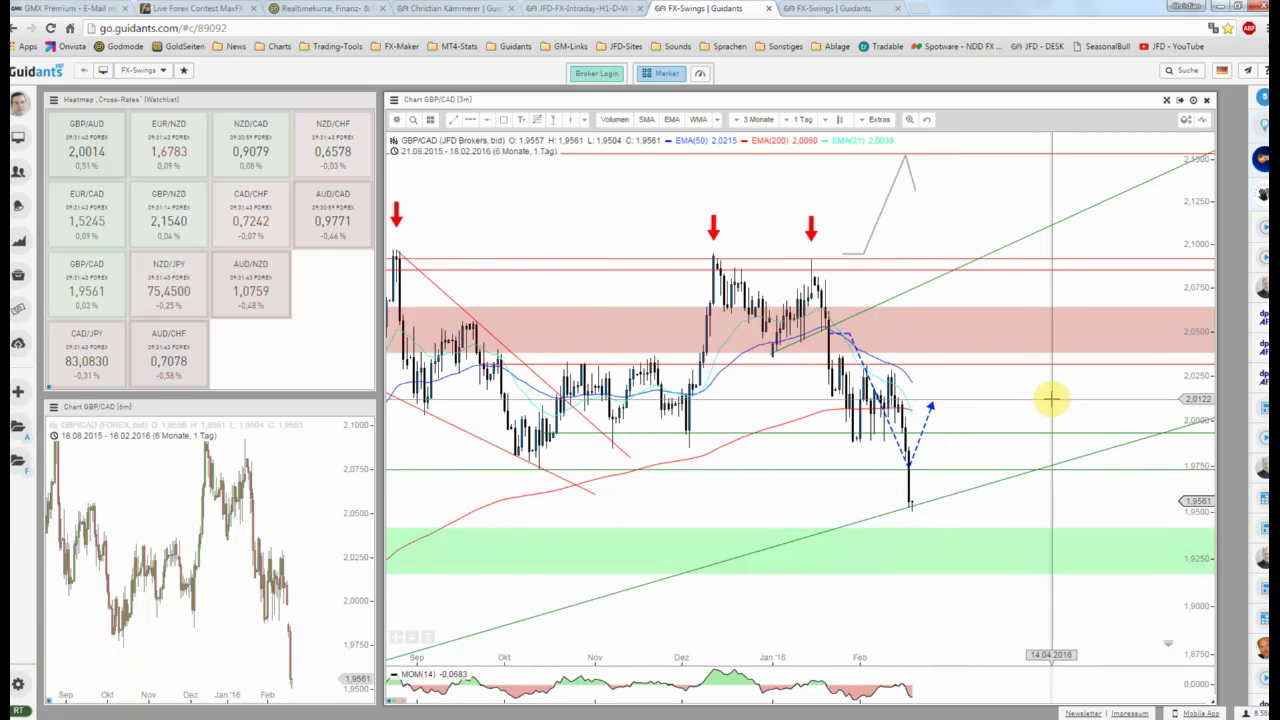
pyautogui.scroll(2, 1050, 399)
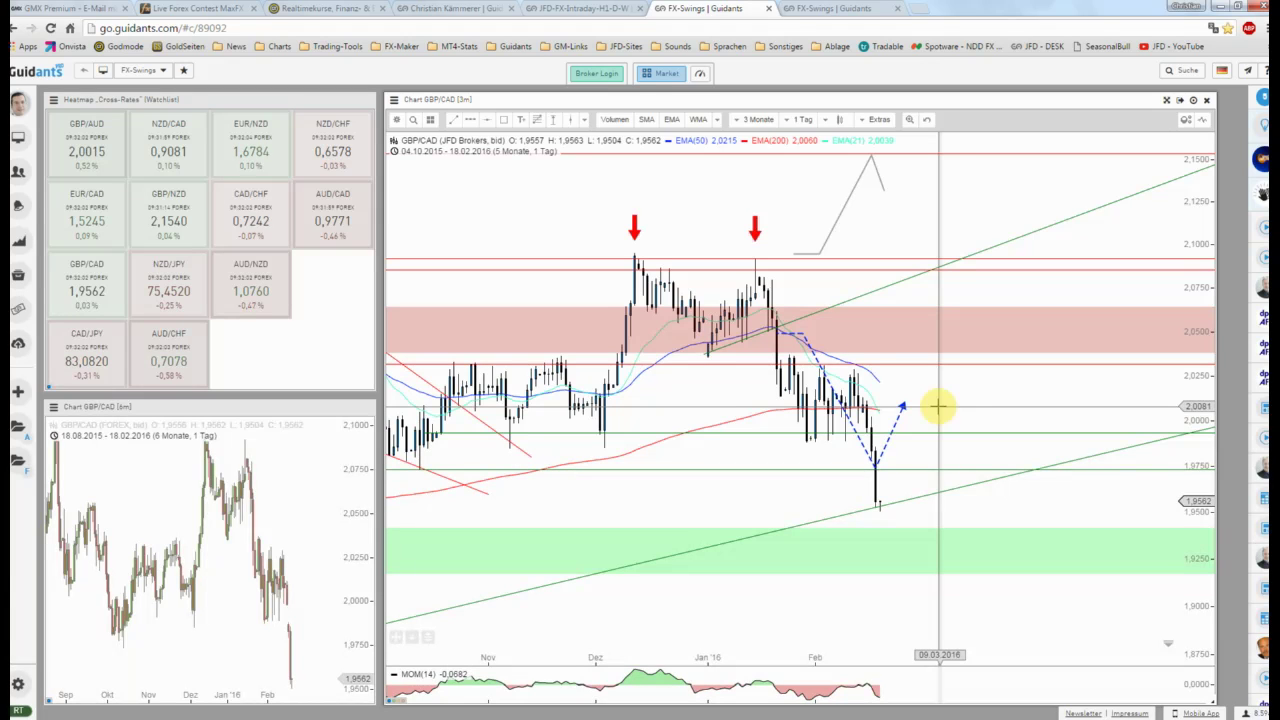
pyautogui.scroll(-2, 938, 406)
pyautogui.scroll(-2, 938, 406)
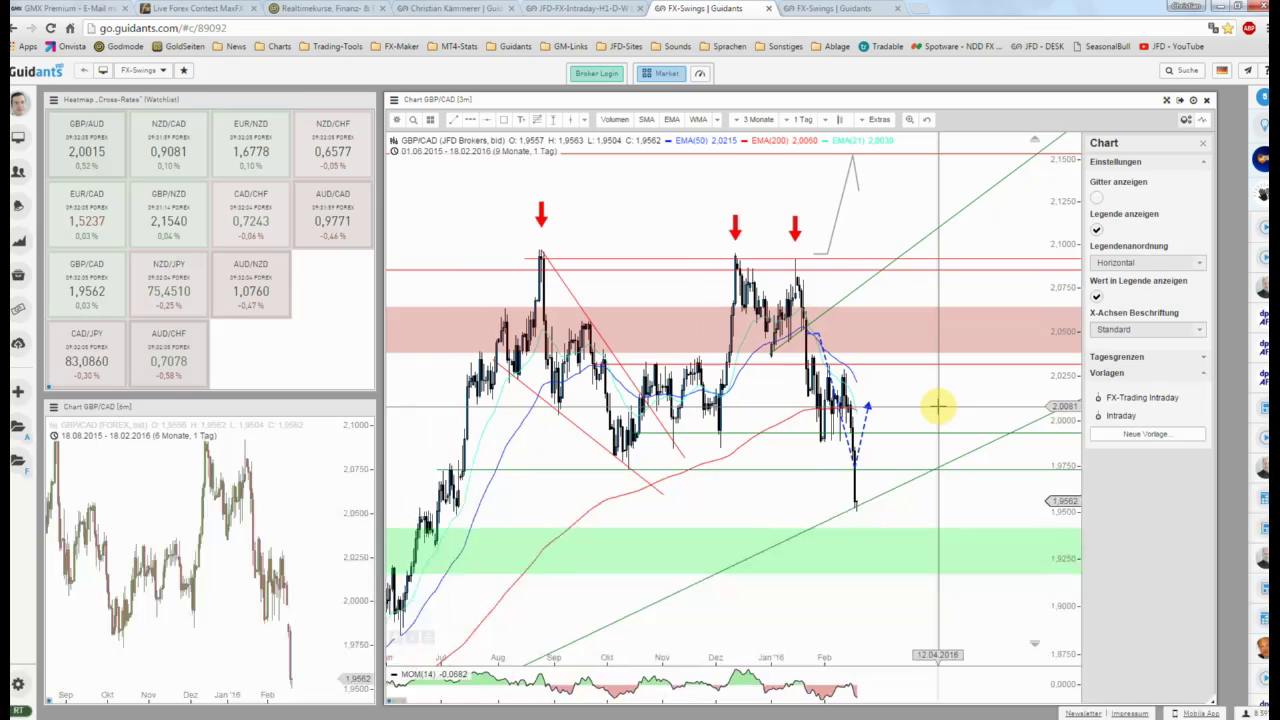
pyautogui.scroll(-2, 938, 406)
pyautogui.scroll(-1, 938, 406)
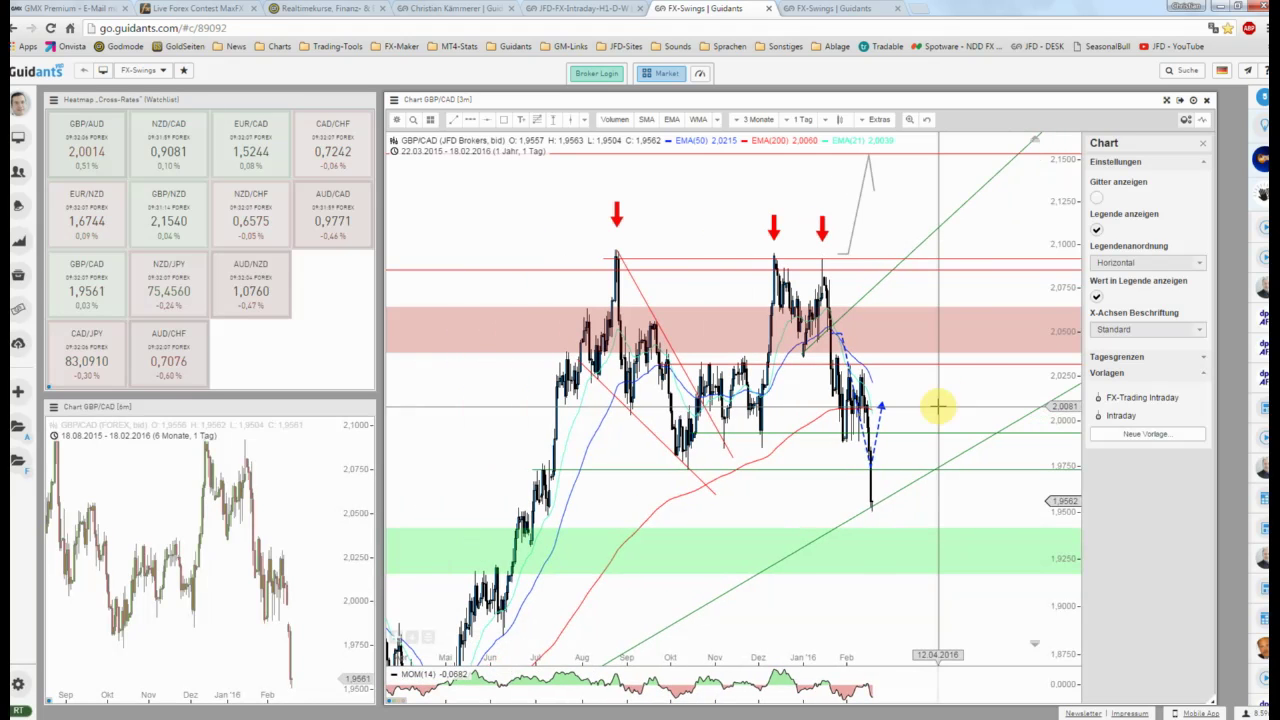
pyautogui.moveTo(1063, 200)
pyautogui.mouseDown()
pyautogui.moveTo(1057, 309)
pyautogui.moveTo(1012, 380)
pyautogui.moveTo(940, 380)
pyautogui.mouseUp()
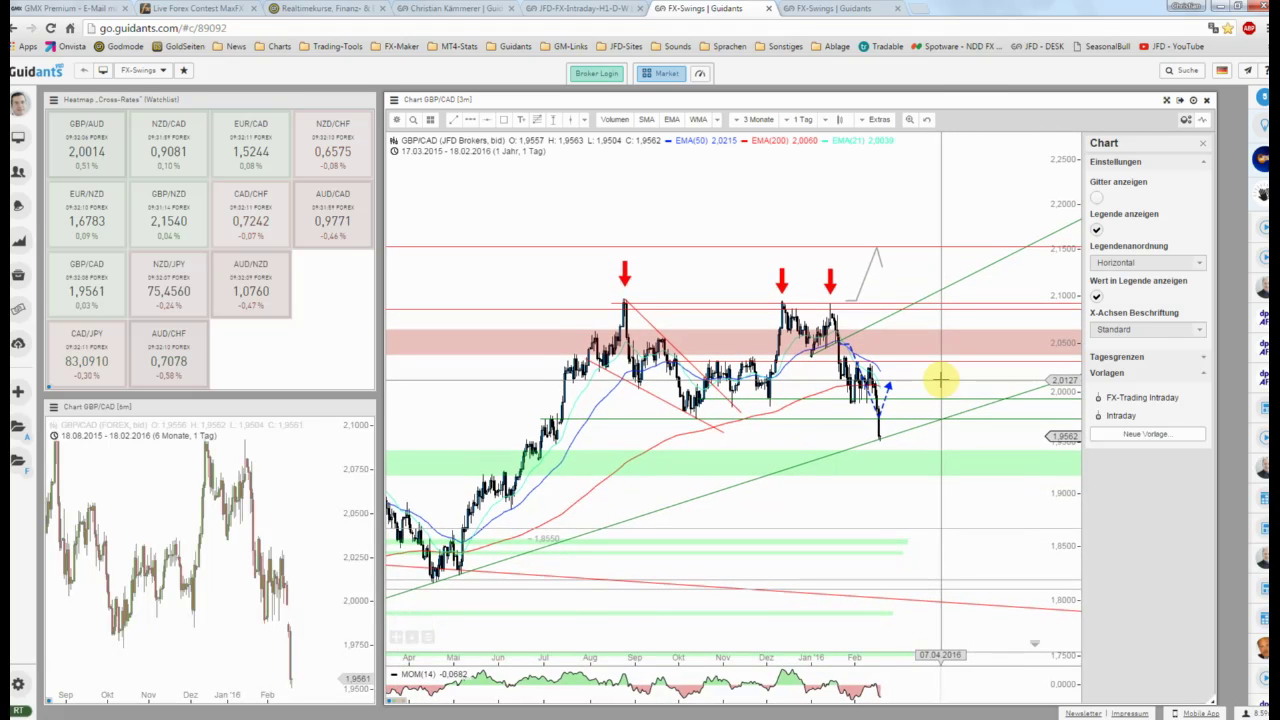
pyautogui.scroll(1, 940, 380)
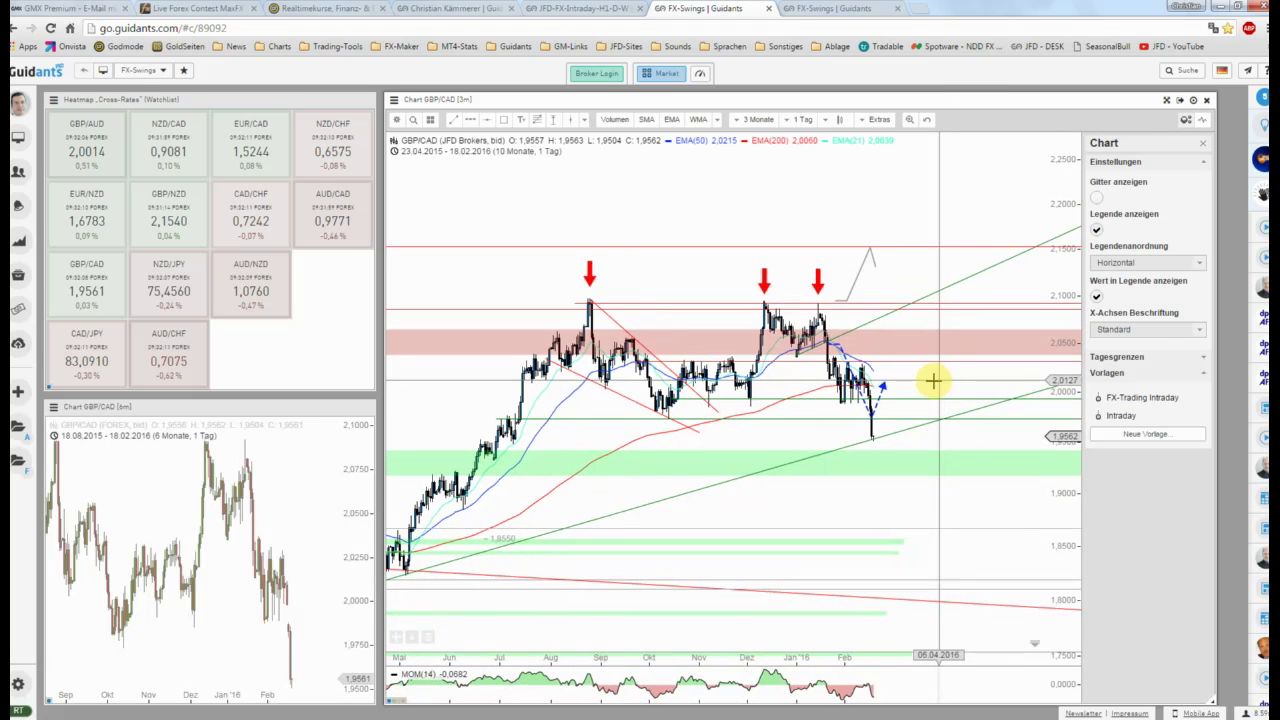
# Step: Make the GBP/CAD chart full-screen, then rescale and pan it back to two years from August 2014
pyautogui.click(1166, 100)
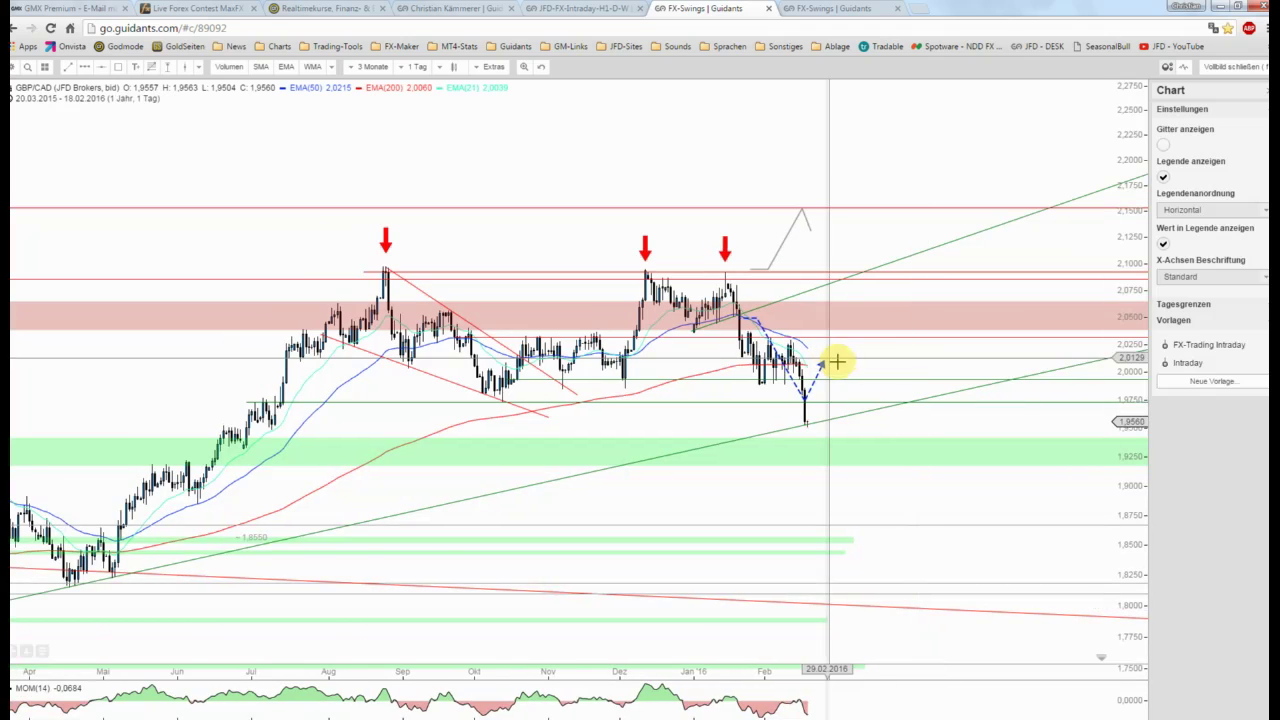
pyautogui.moveTo(1134, 277); pyautogui.dragTo(1134, 157)
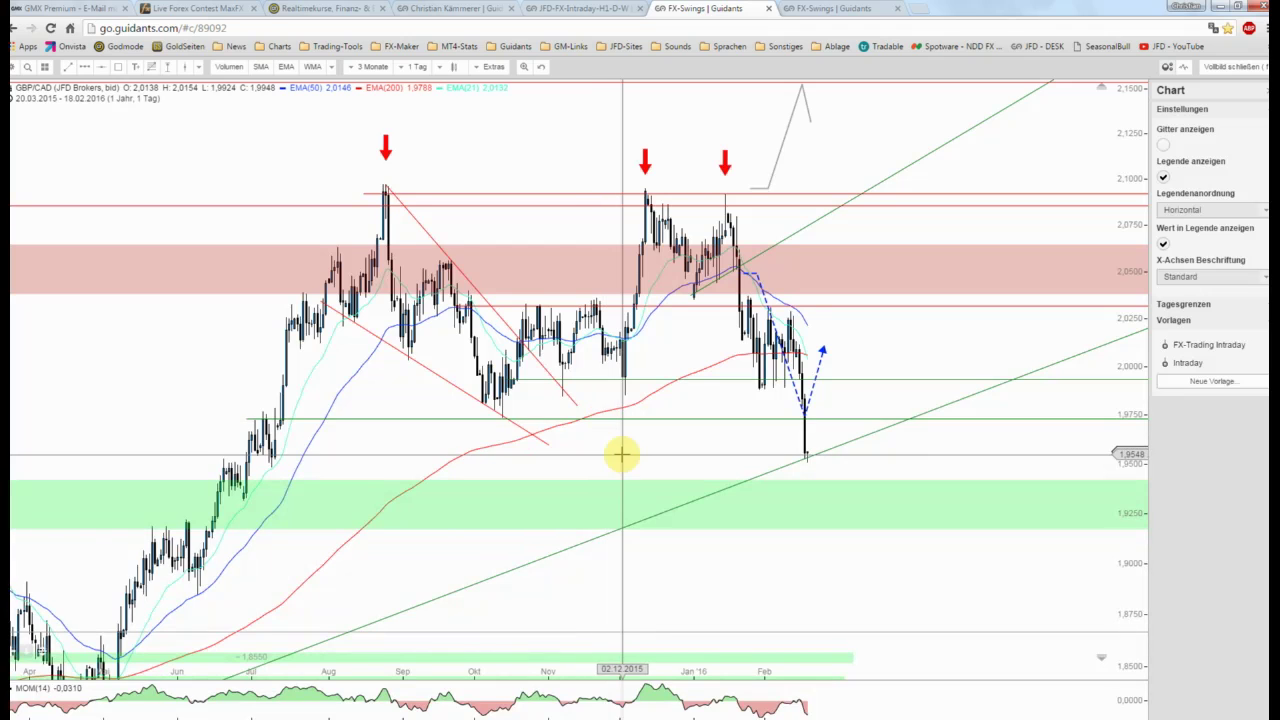
pyautogui.moveTo(608, 425)
pyautogui.mouseDown()
pyautogui.moveTo(680, 343)
pyautogui.moveTo(757, 349)
pyautogui.mouseUp()
pyautogui.moveTo(1122, 217); pyautogui.dragTo(1114, 335)
pyautogui.moveTo(848, 378); pyautogui.dragTo(886, 343)
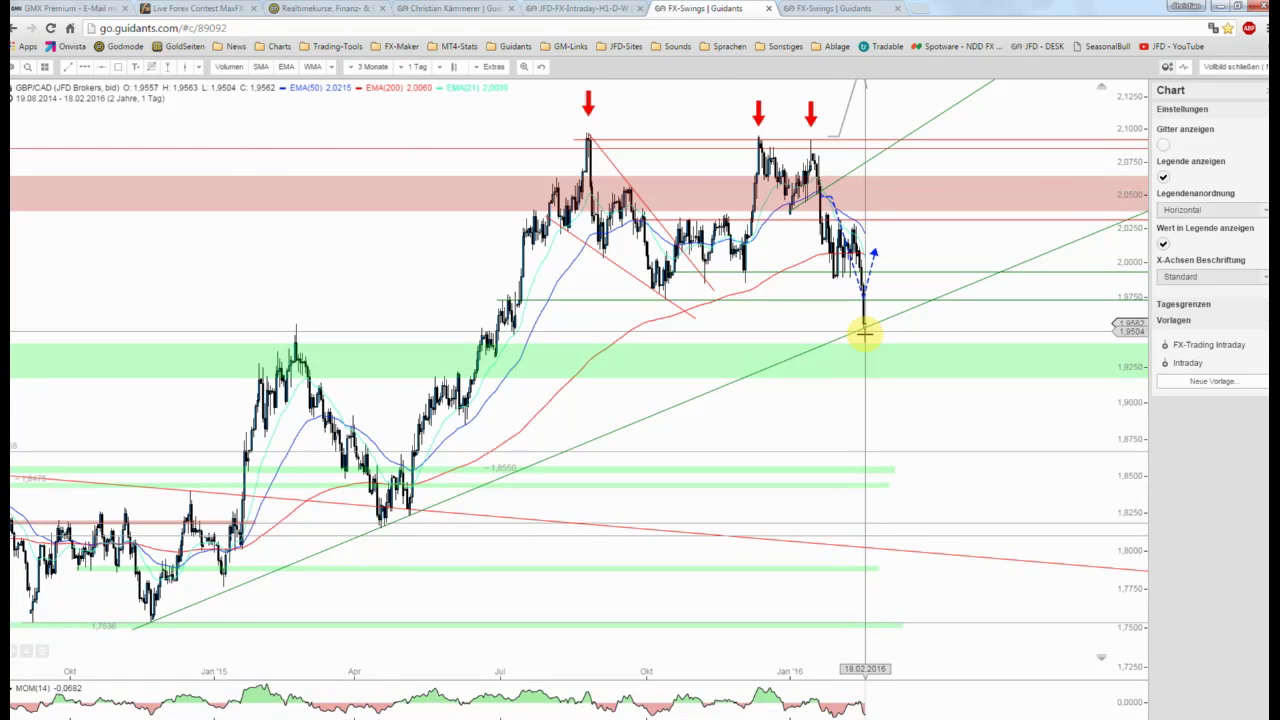
# Step: Zoom out to GBP/CAD's 13-year history, then back in to a view starting 30 January 2014
pyautogui.scroll(-1, 864, 333)
pyautogui.scroll(-1, 864, 333)
pyautogui.scroll(-1, 864, 333)
pyautogui.scroll(-2, 864, 333)
pyautogui.scroll(-1, 864, 333)
pyautogui.scroll(-1, 864, 333)
pyautogui.scroll(-1, 865, 335)
pyautogui.scroll(-1, 866, 338)
pyautogui.scroll(2, 866, 338)
pyautogui.scroll(1, 866, 338)
pyautogui.scroll(1, 866, 338)
pyautogui.scroll(1, 866, 338)
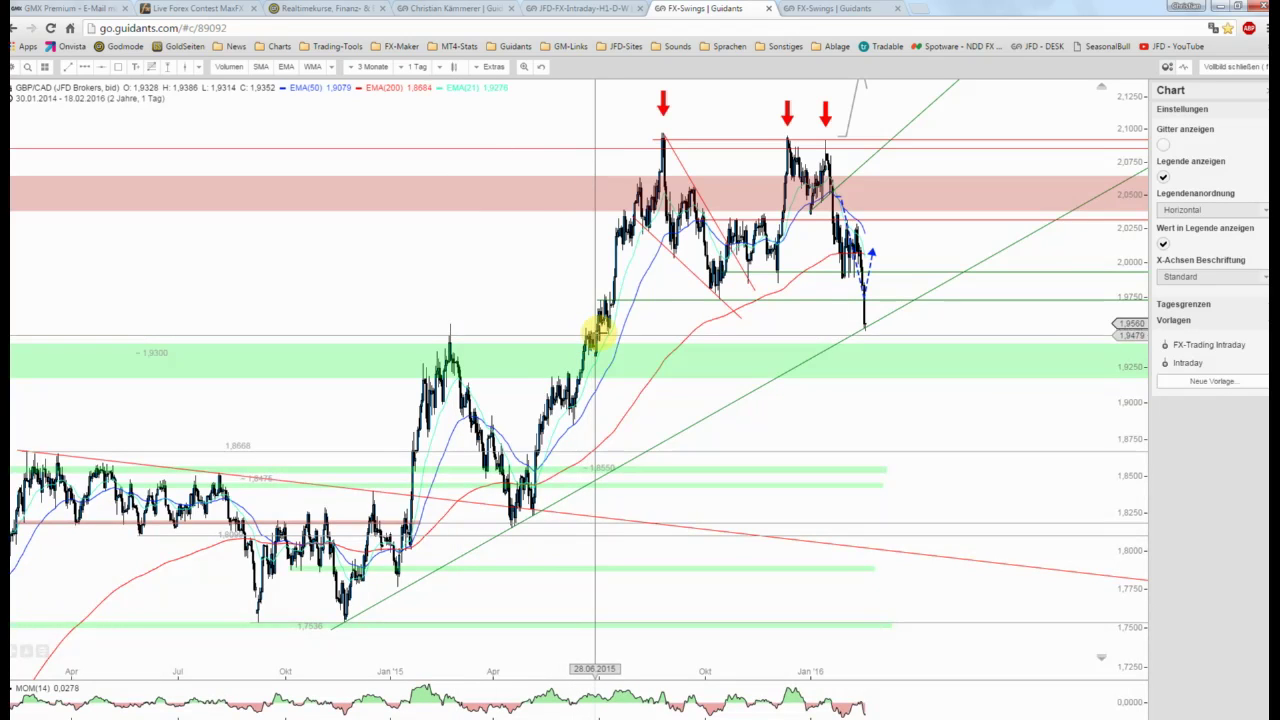
# Step: Place a horizontal line and drop a copy near 1.9555 at the March 2015 high
pyautogui.click(100, 68)
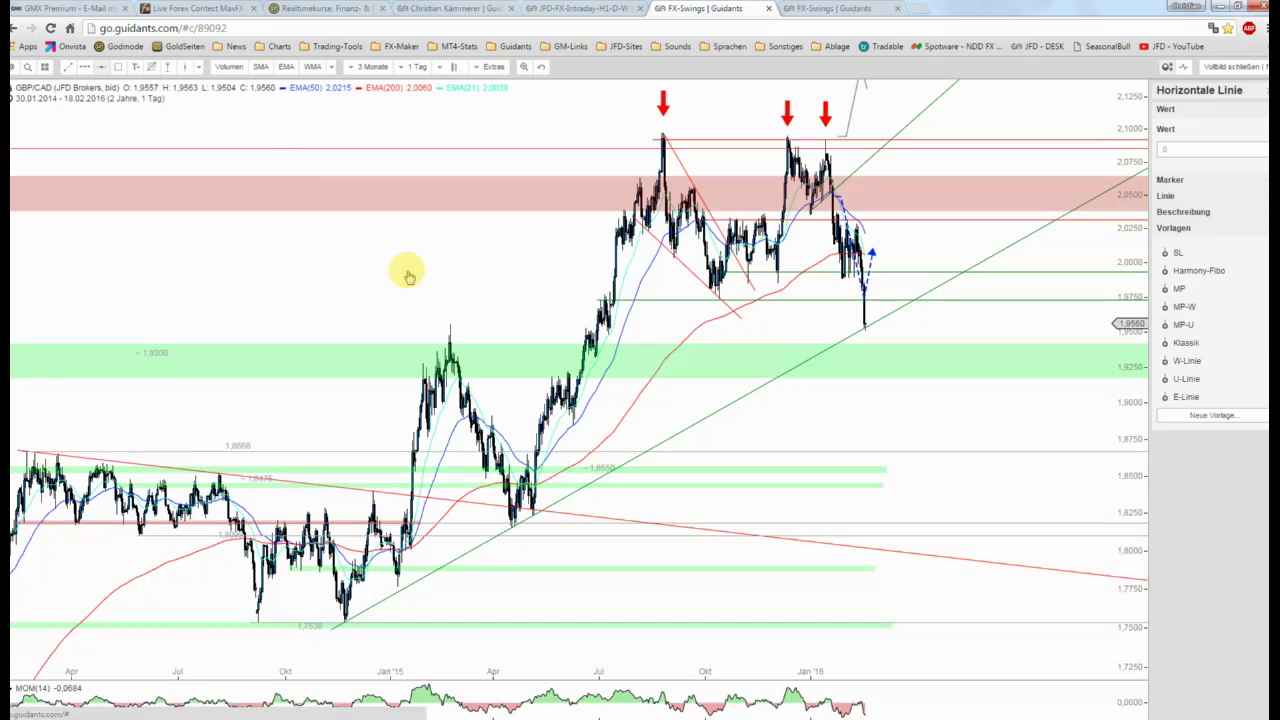
pyautogui.click(656, 300)
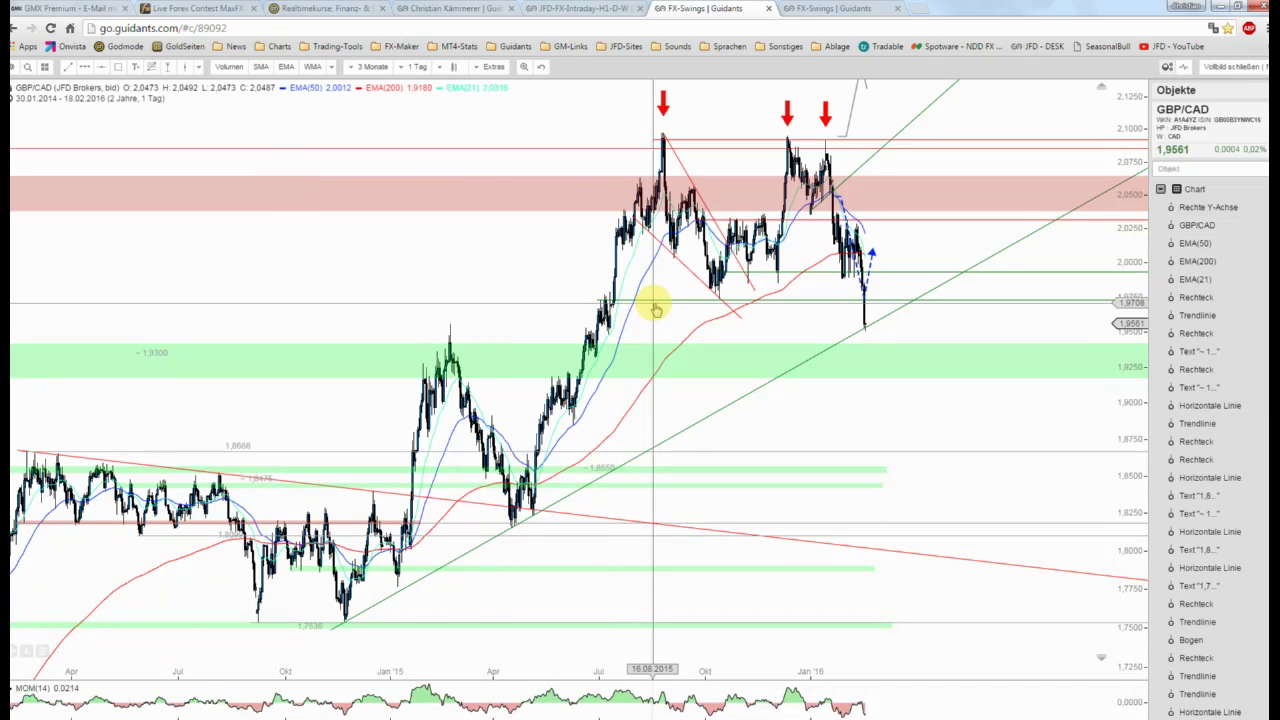
pyautogui.rightClick(656, 300)
pyautogui.click(669, 322)
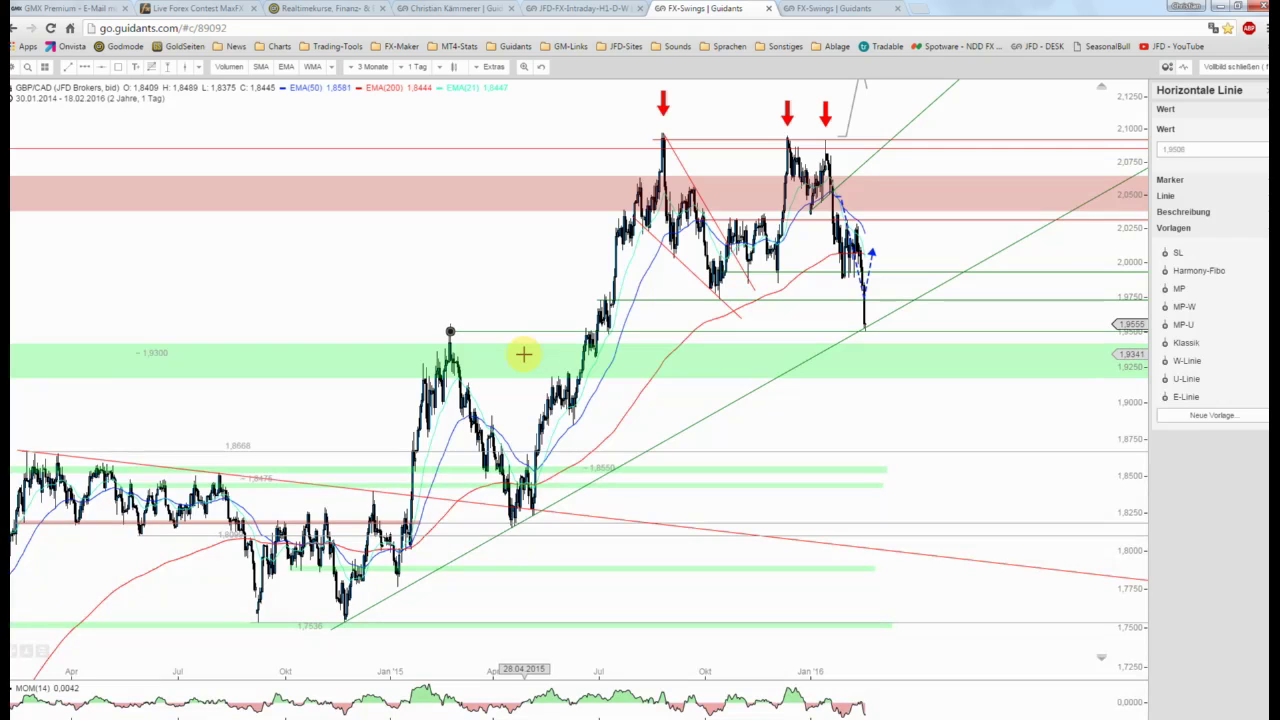
pyautogui.click(514, 321)
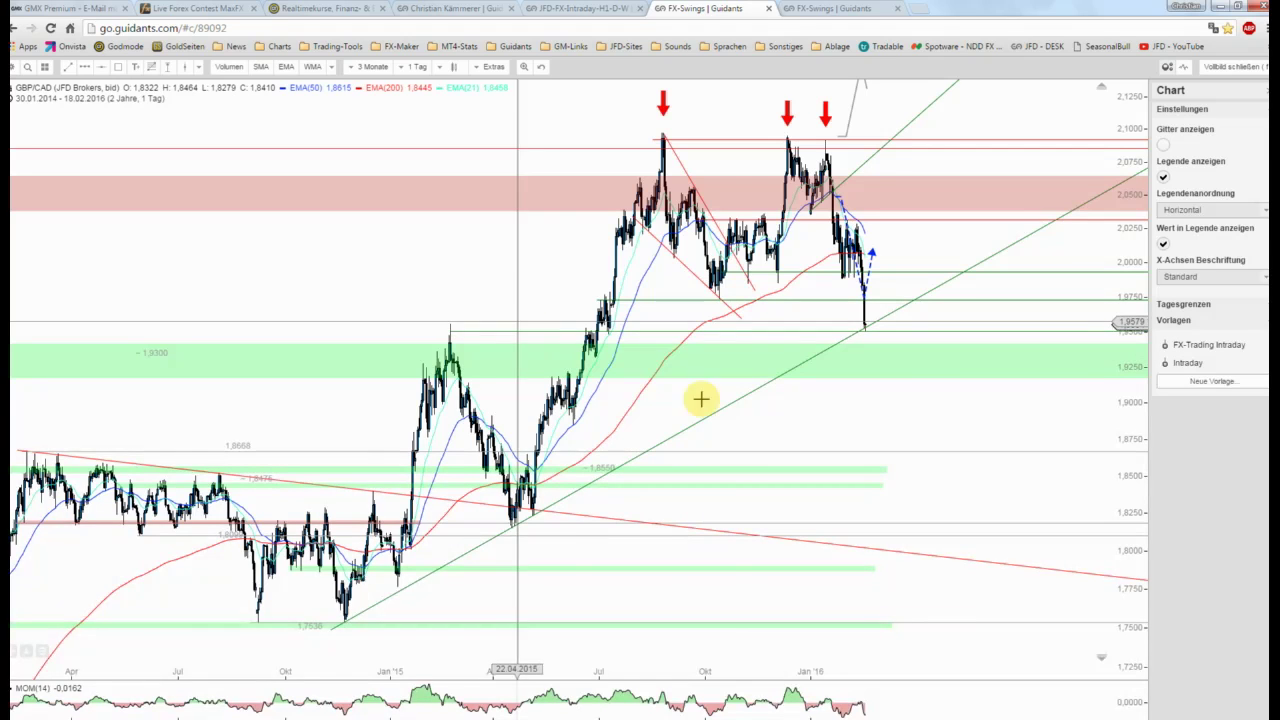
pyautogui.scroll(2, 705, 400)
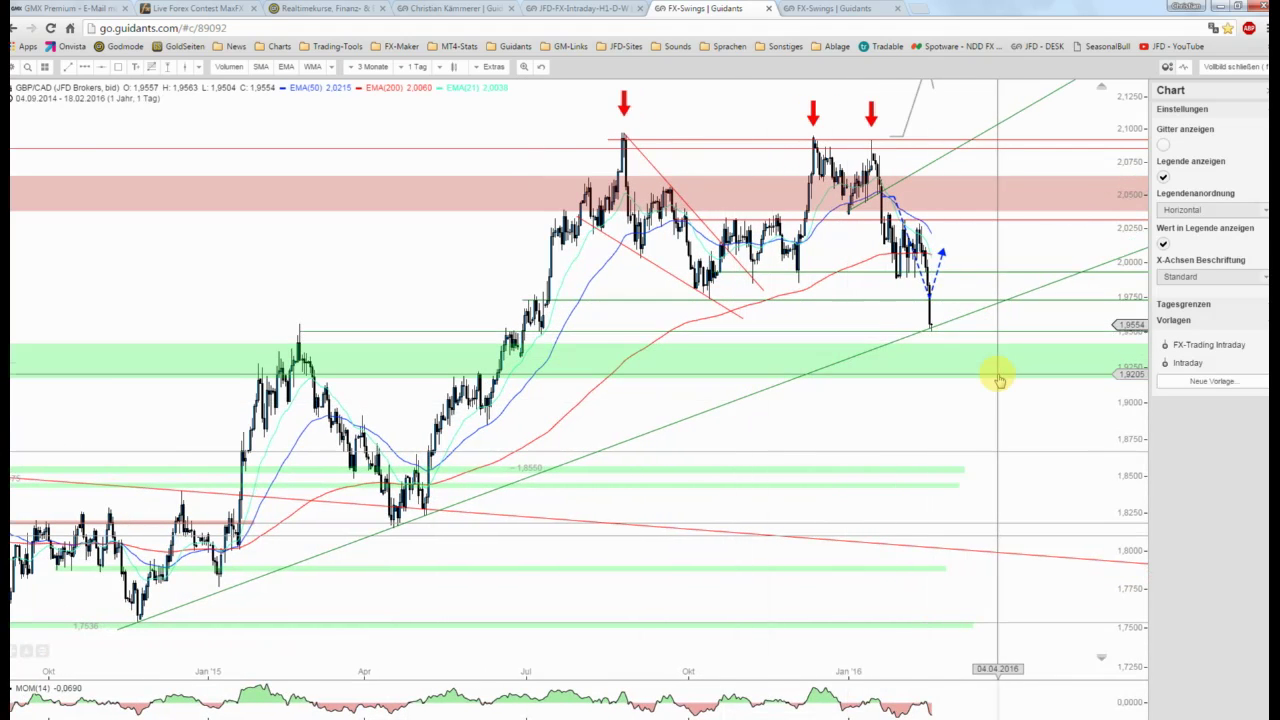
pyautogui.scroll(2, 997, 375)
pyautogui.scroll(-1, 998, 378)
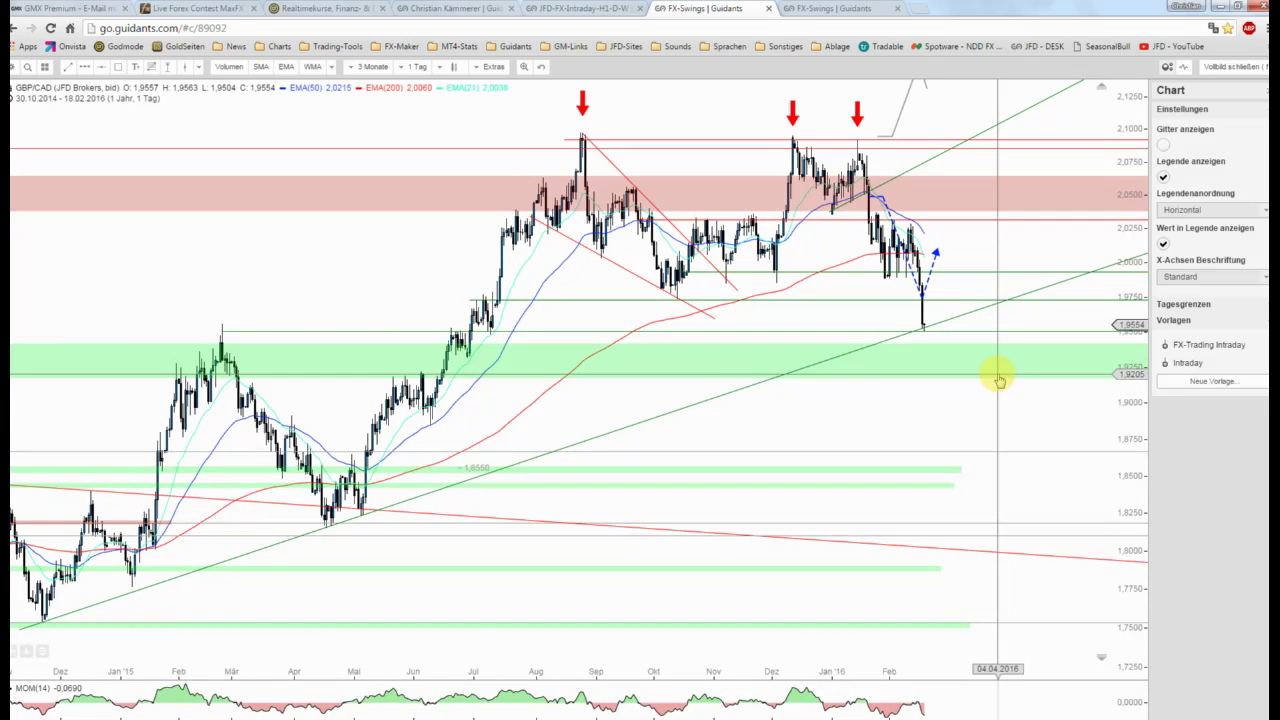
# Step: Draw a Fibonacci retracement from the 2.0969 August 2015 high to the 1.8149 April 2015 low
pyautogui.click(394, 171)
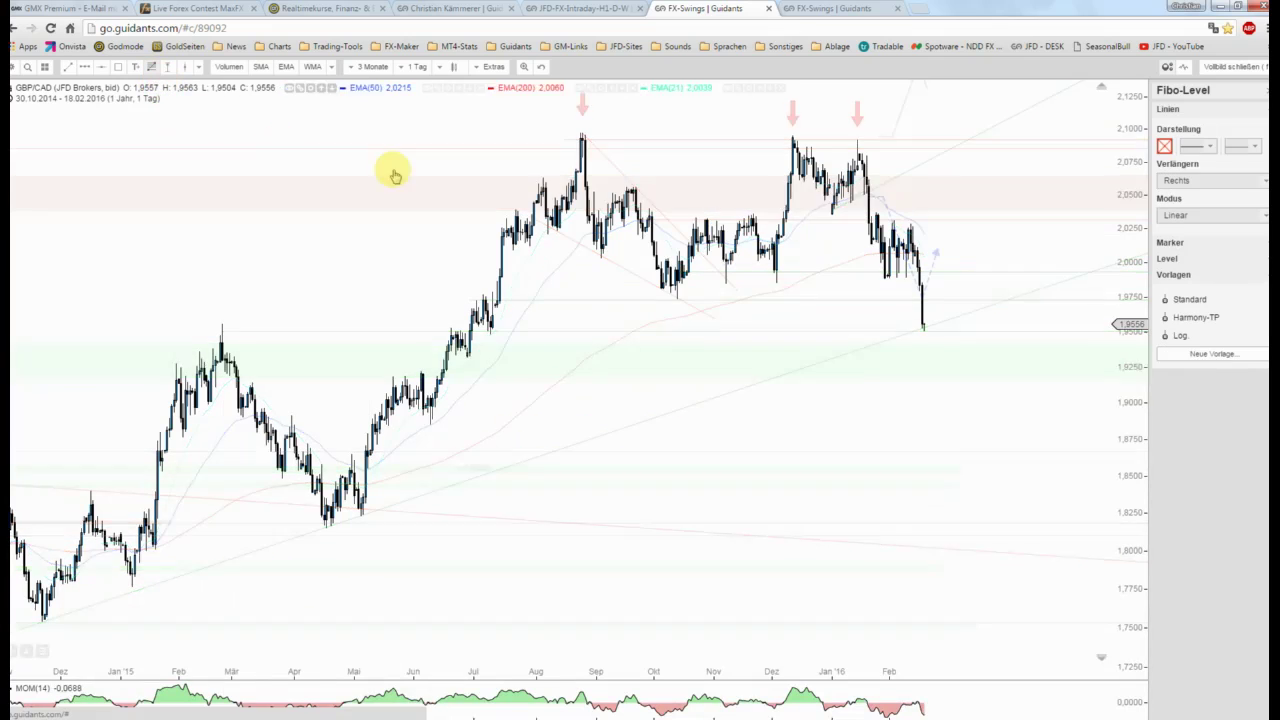
pyautogui.click(581, 131)
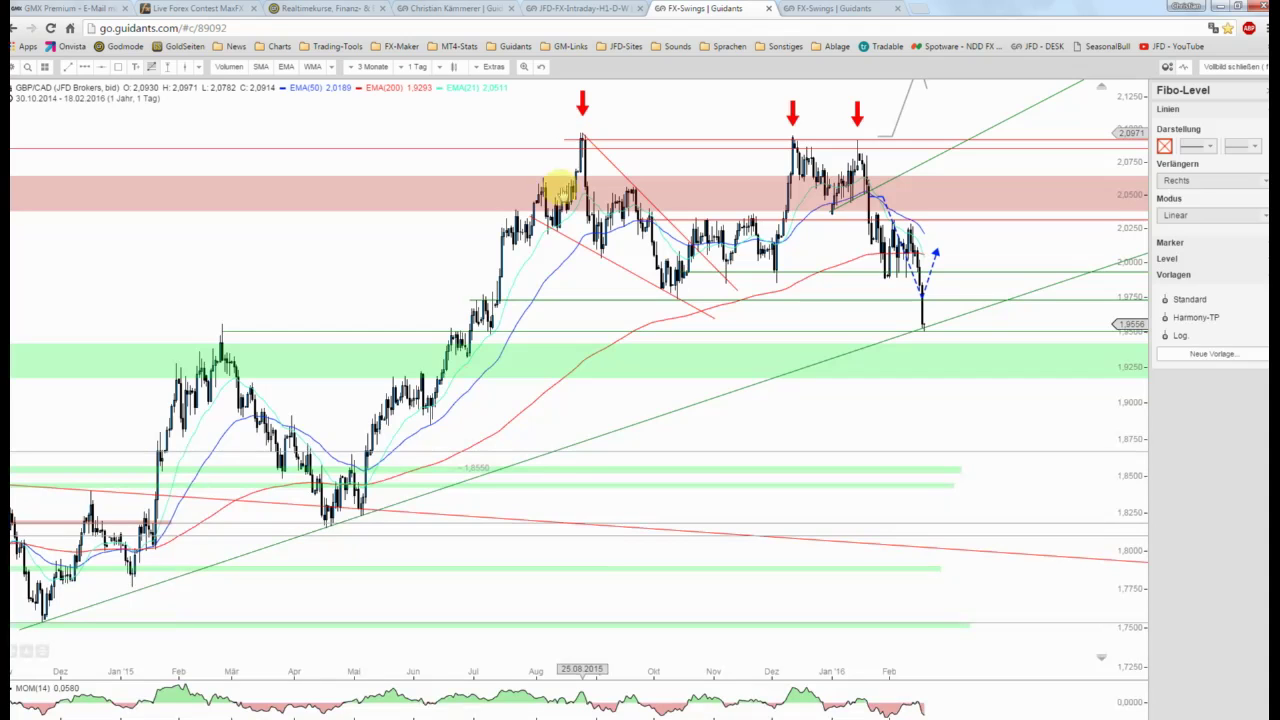
pyautogui.moveTo(355, 528); pyautogui.dragTo(328, 535)
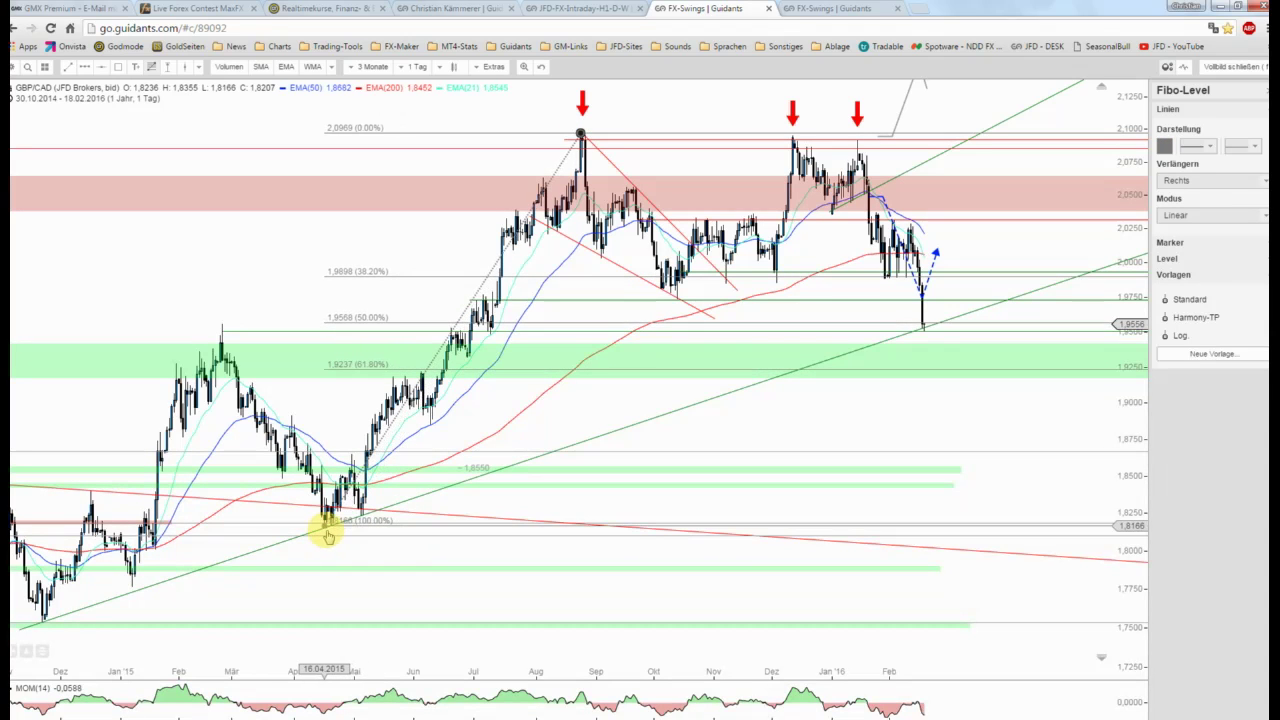
pyautogui.click(327, 532)
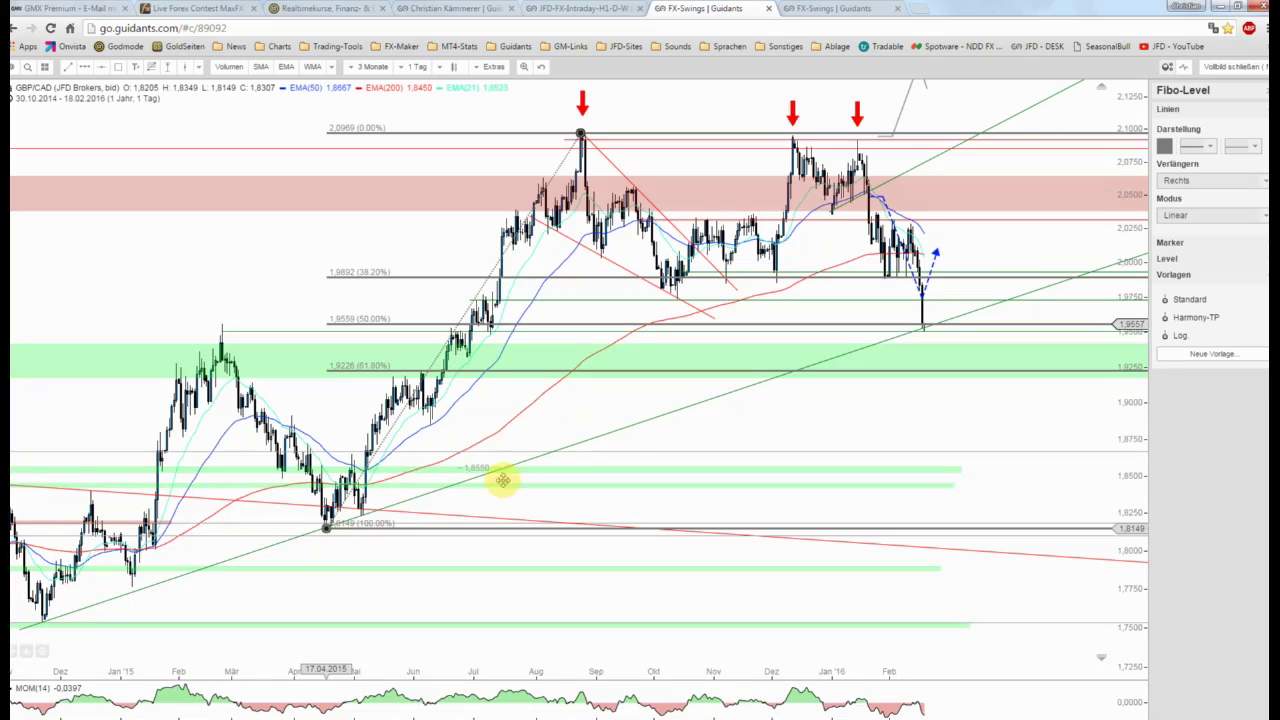
pyautogui.click(896, 405)
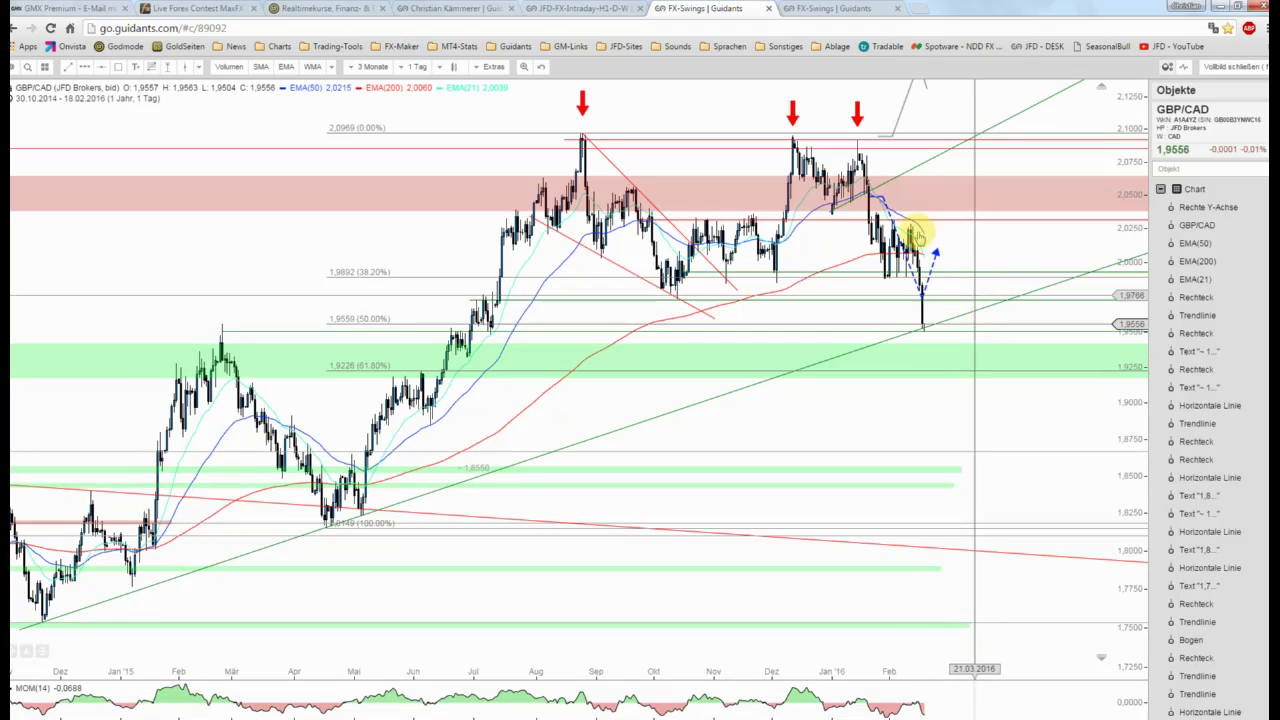
# Step: Delete the blue dashed projection path and the grey path near the top of the chart
pyautogui.rightClick(934, 254)
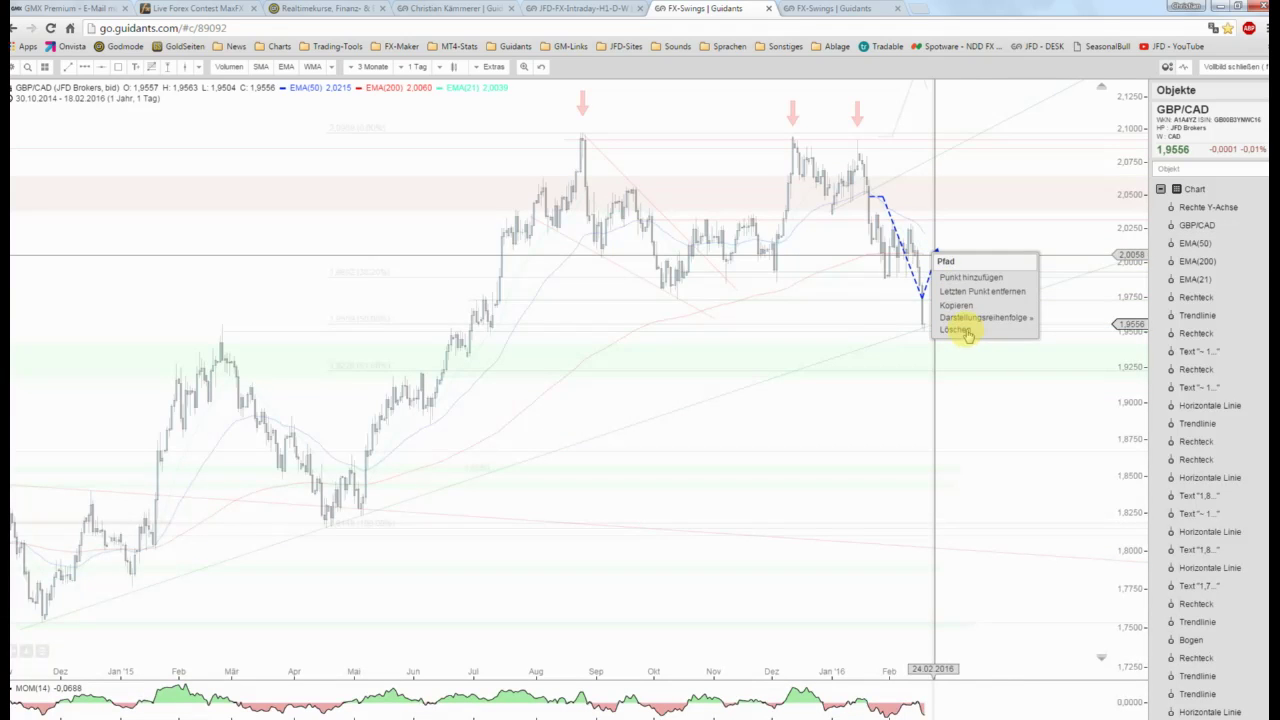
pyautogui.click(955, 329)
pyautogui.rightClick(898, 122)
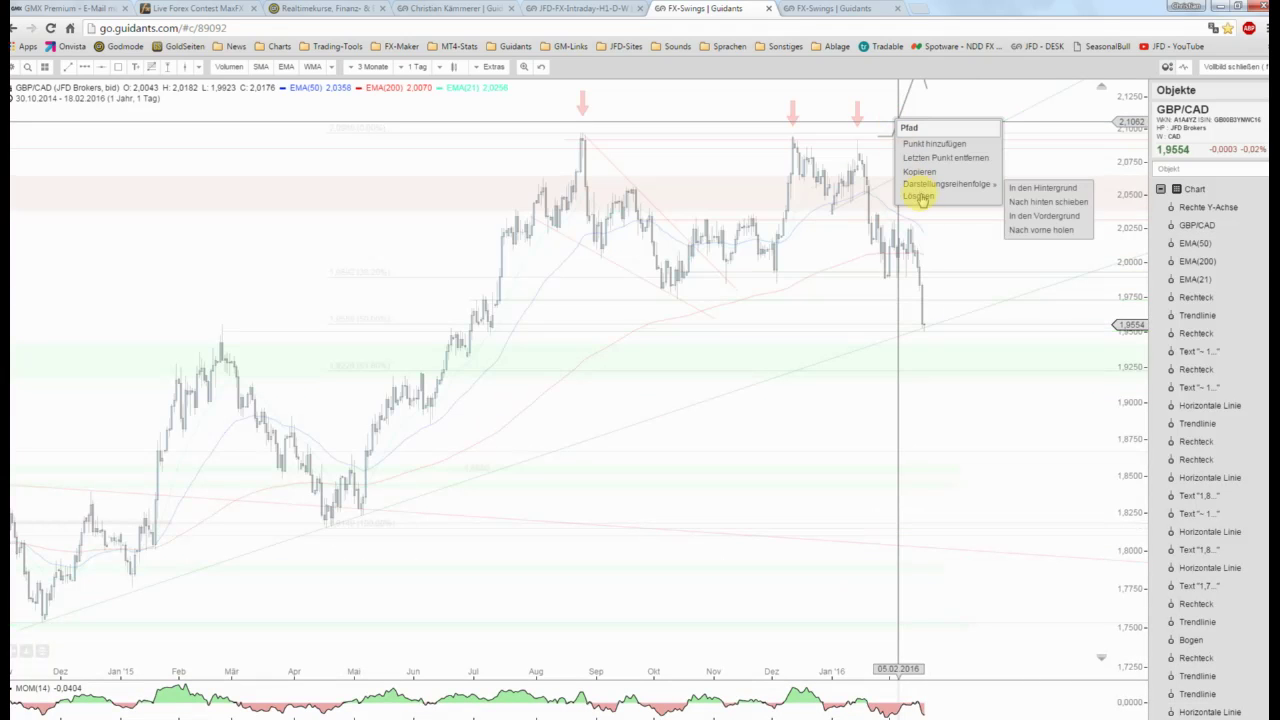
pyautogui.click(918, 196)
# Step: Rescale dates and prices so about one year and all swings of GBP/CAD fit in view
pyautogui.scroll(2, 999, 338)
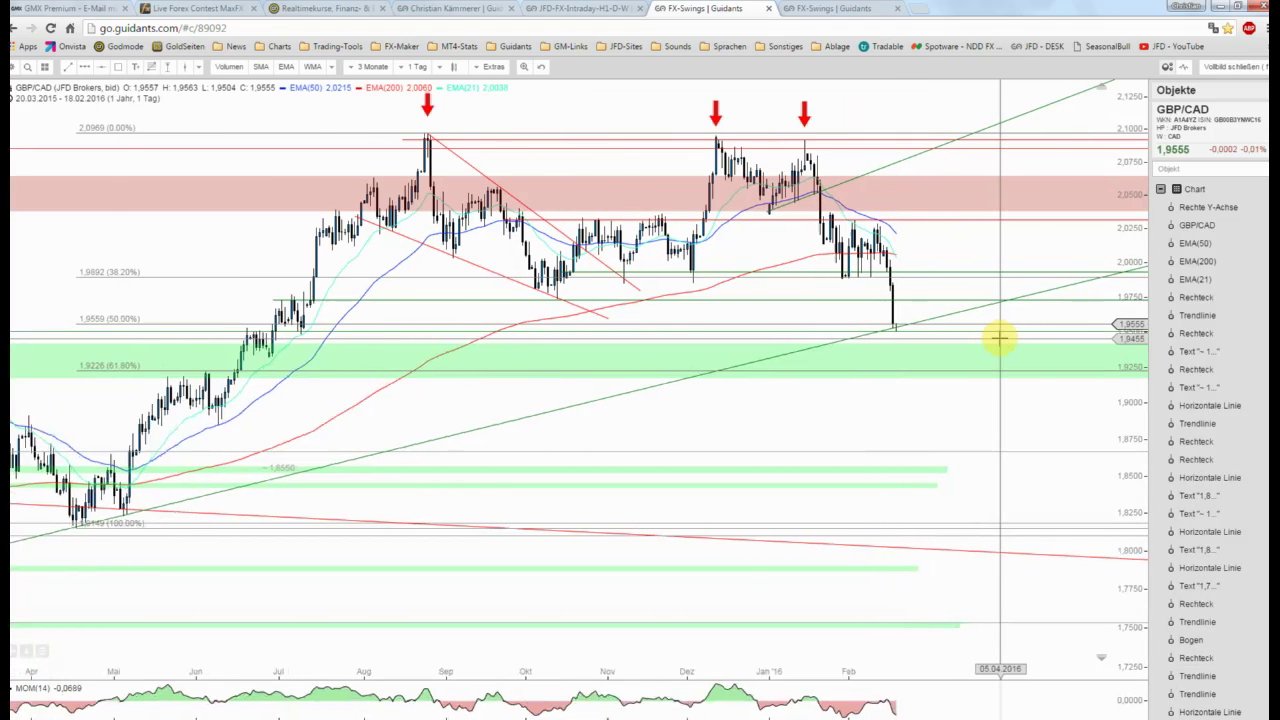
pyautogui.moveTo(1122, 210); pyautogui.dragTo(1122, 162)
pyautogui.moveTo(1057, 214)
pyautogui.mouseDown()
pyautogui.moveTo(1054, 266)
pyautogui.moveTo(1077, 246)
pyautogui.mouseUp()
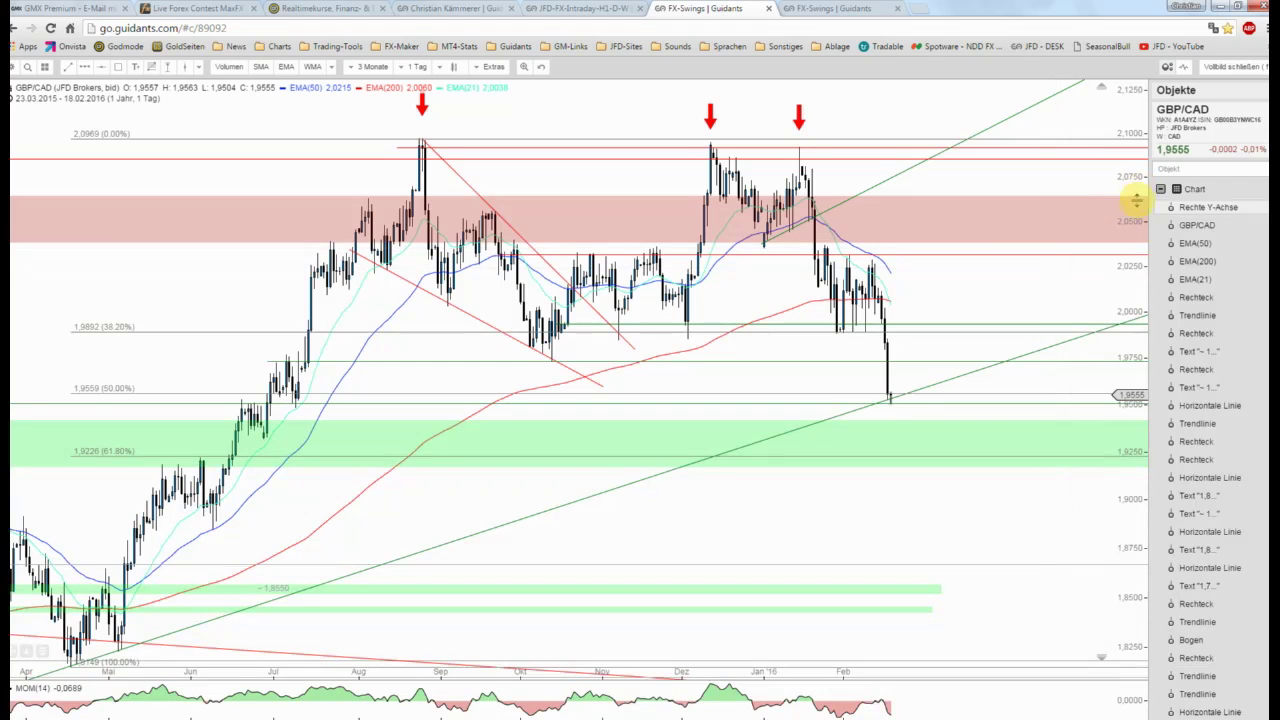
pyautogui.moveTo(1137, 200); pyautogui.dragTo(1137, 218)
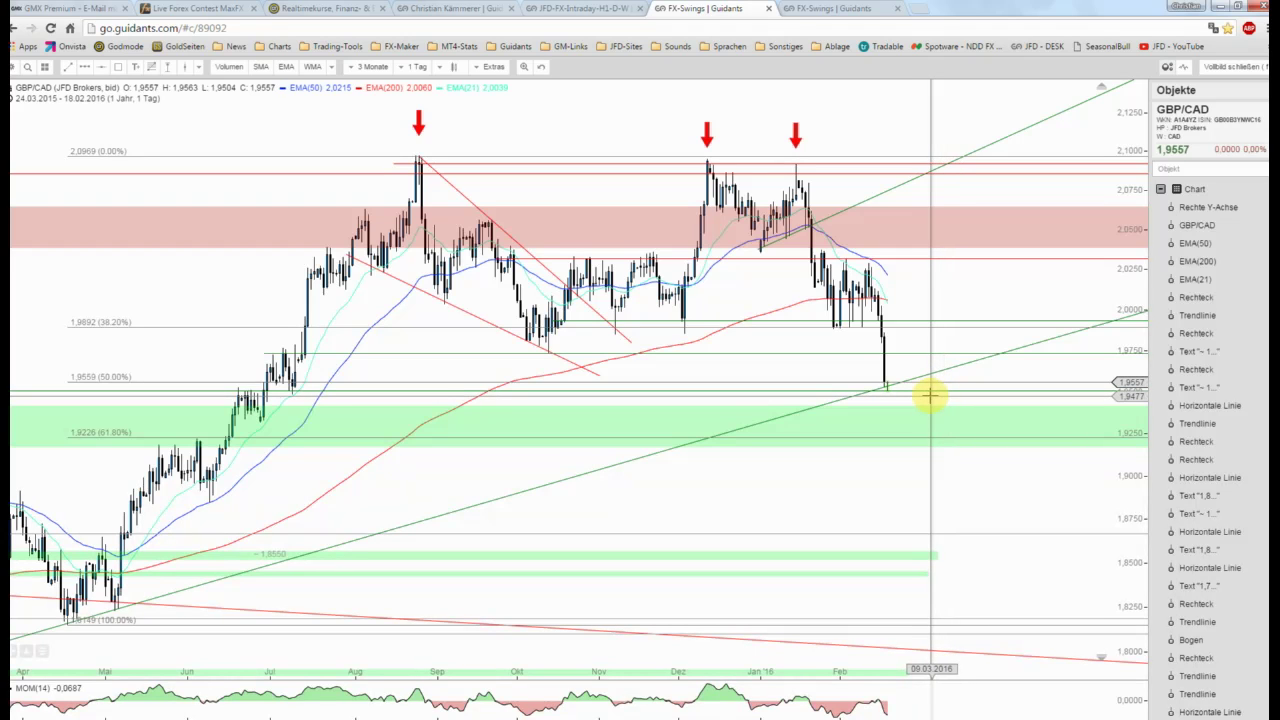
pyautogui.scroll(-1, 929, 395)
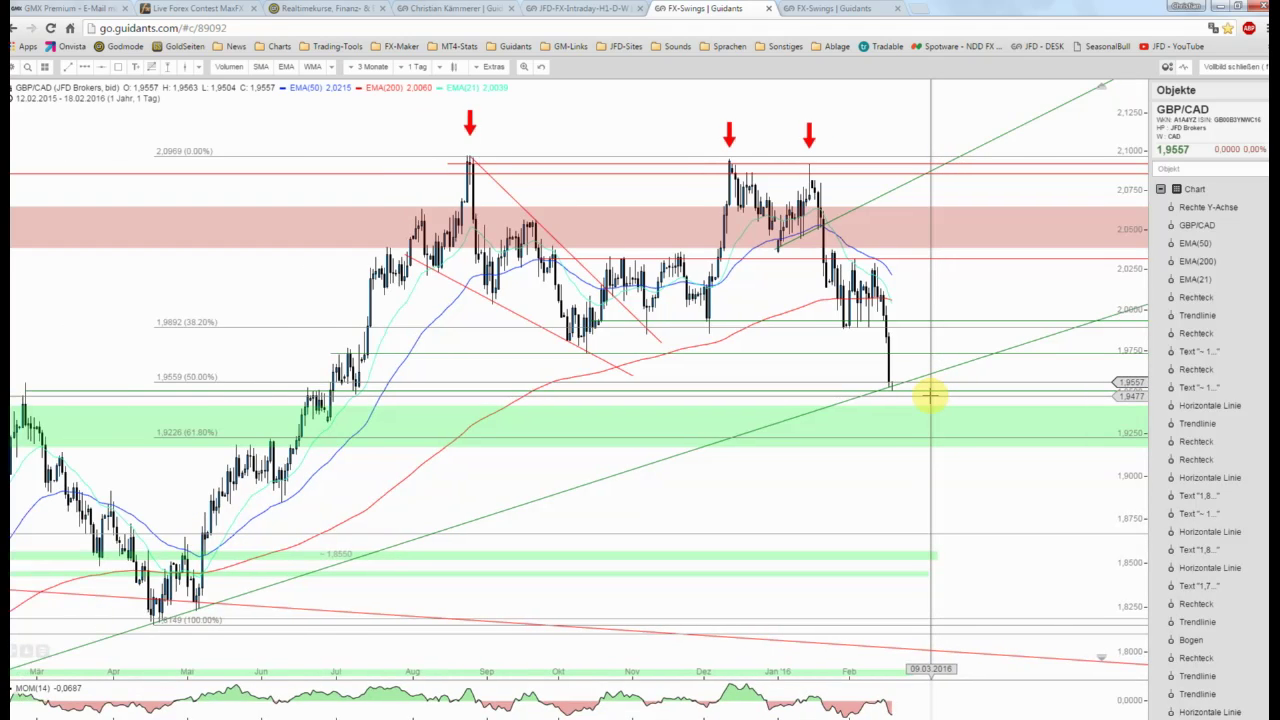
pyautogui.scroll(-1, 931, 392)
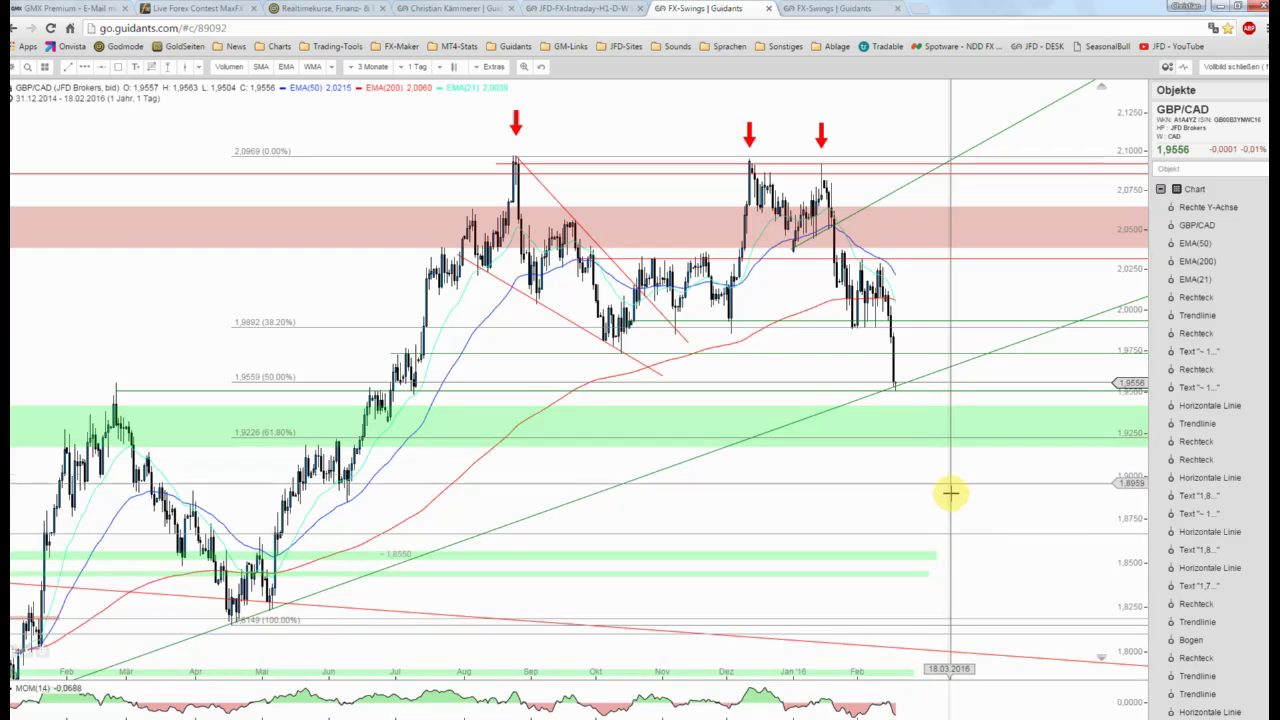
pyautogui.scroll(-1, 951, 517)
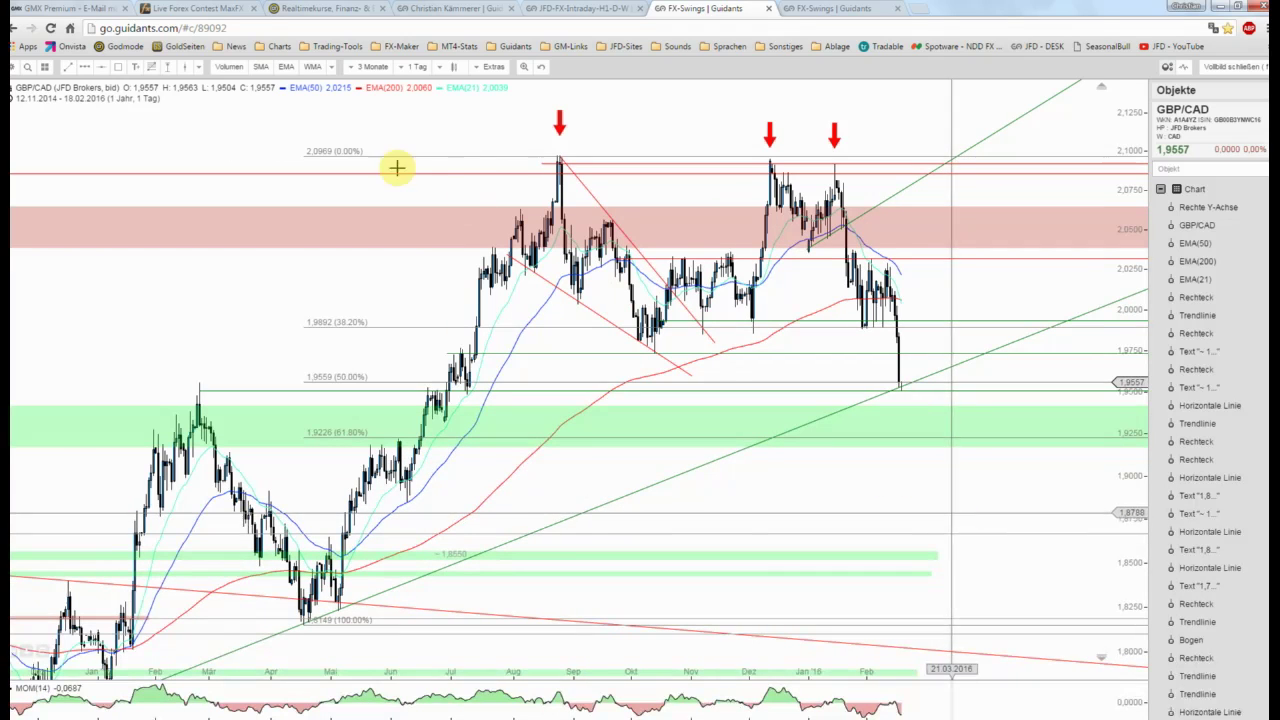
# Step: Draw a blue zigzag path from the latest candle down to 1,875, then add a horizontal line at 1,9731
pyautogui.click(68, 66)
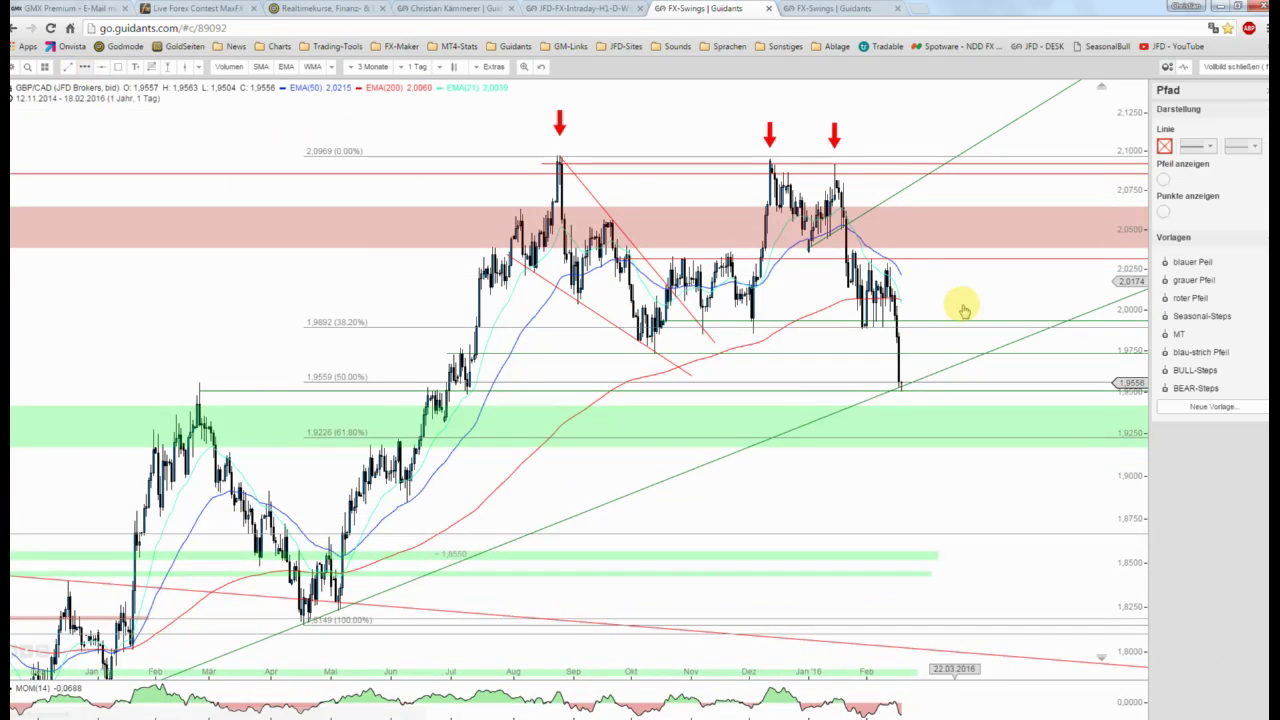
pyautogui.click(901, 383)
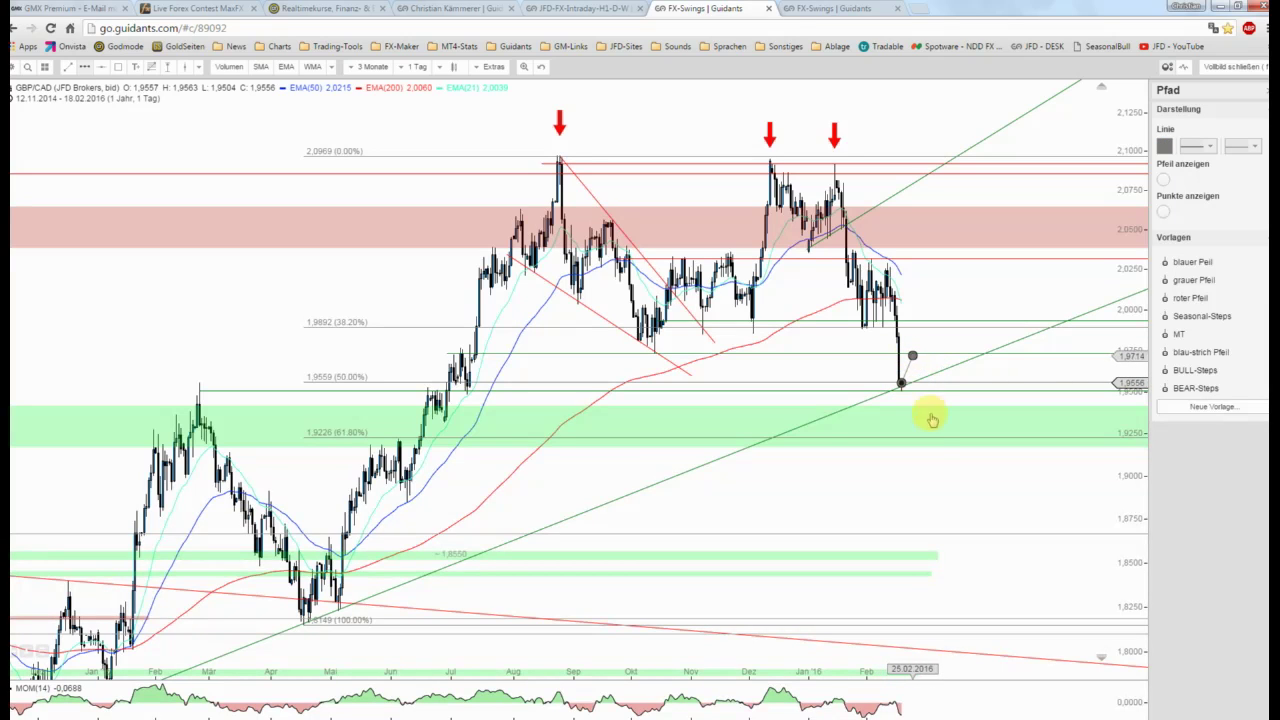
pyautogui.click(932, 439)
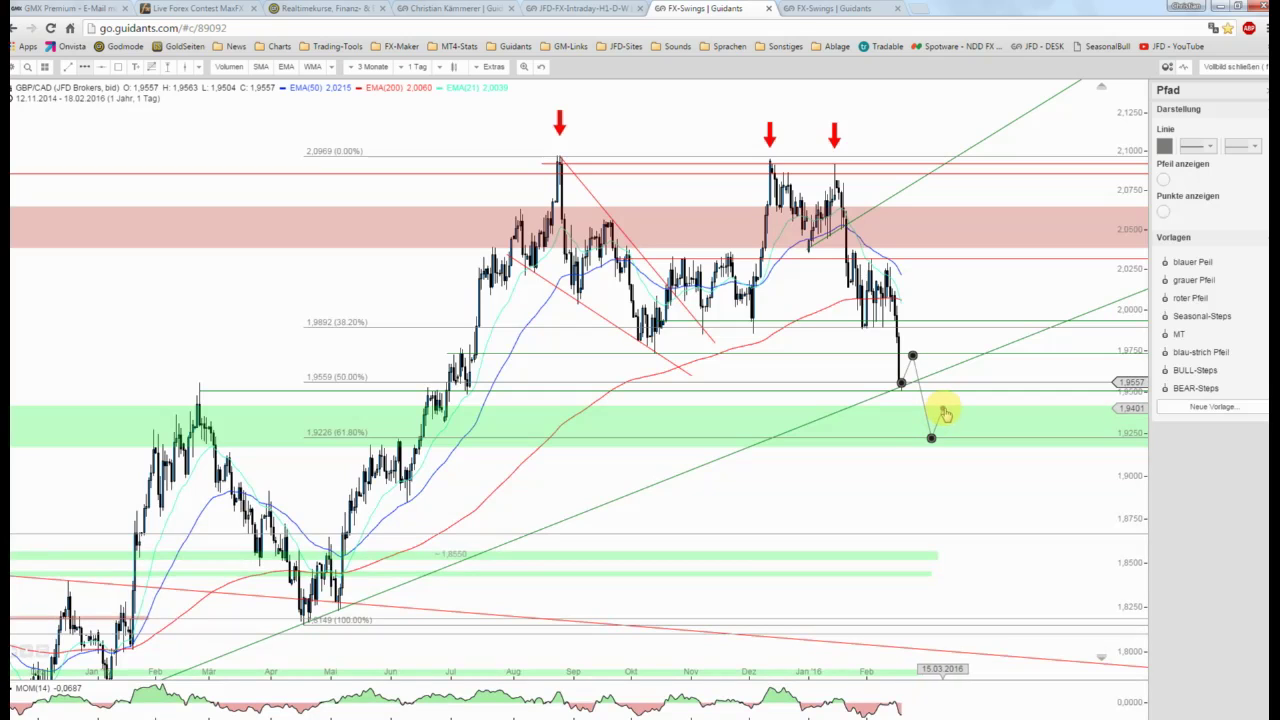
pyautogui.click(945, 409)
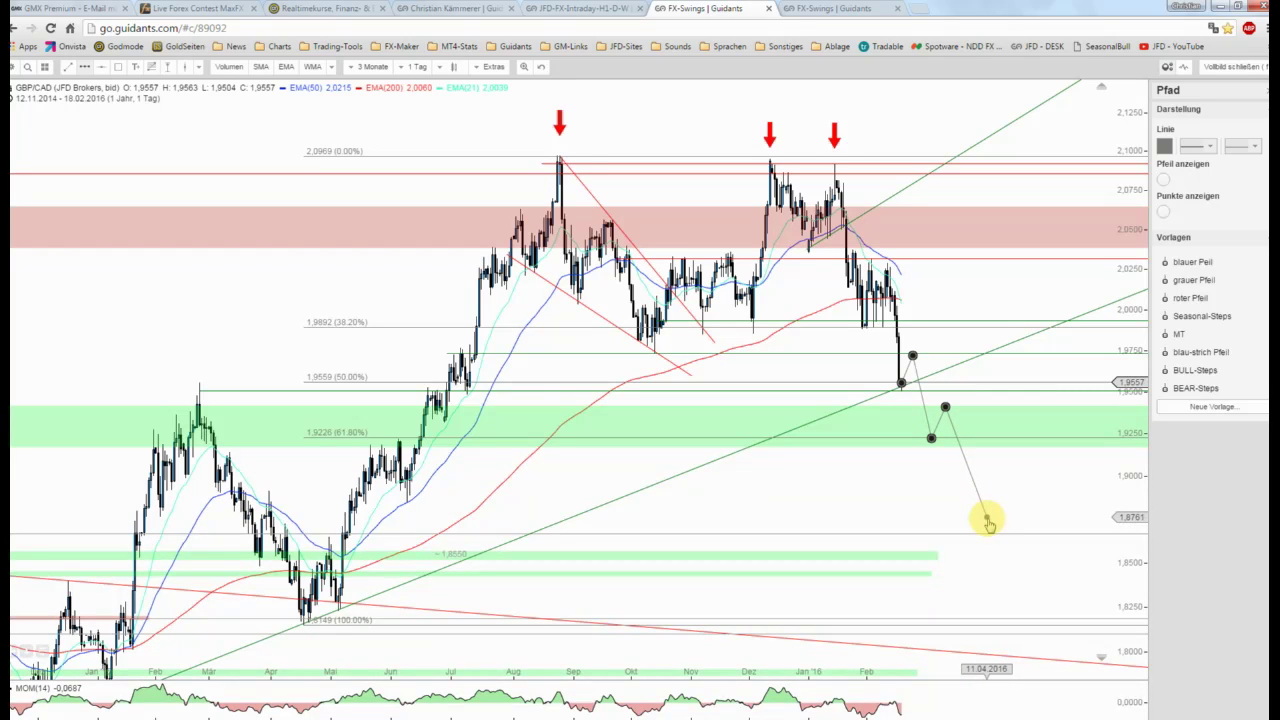
pyautogui.doubleClick(986, 522)
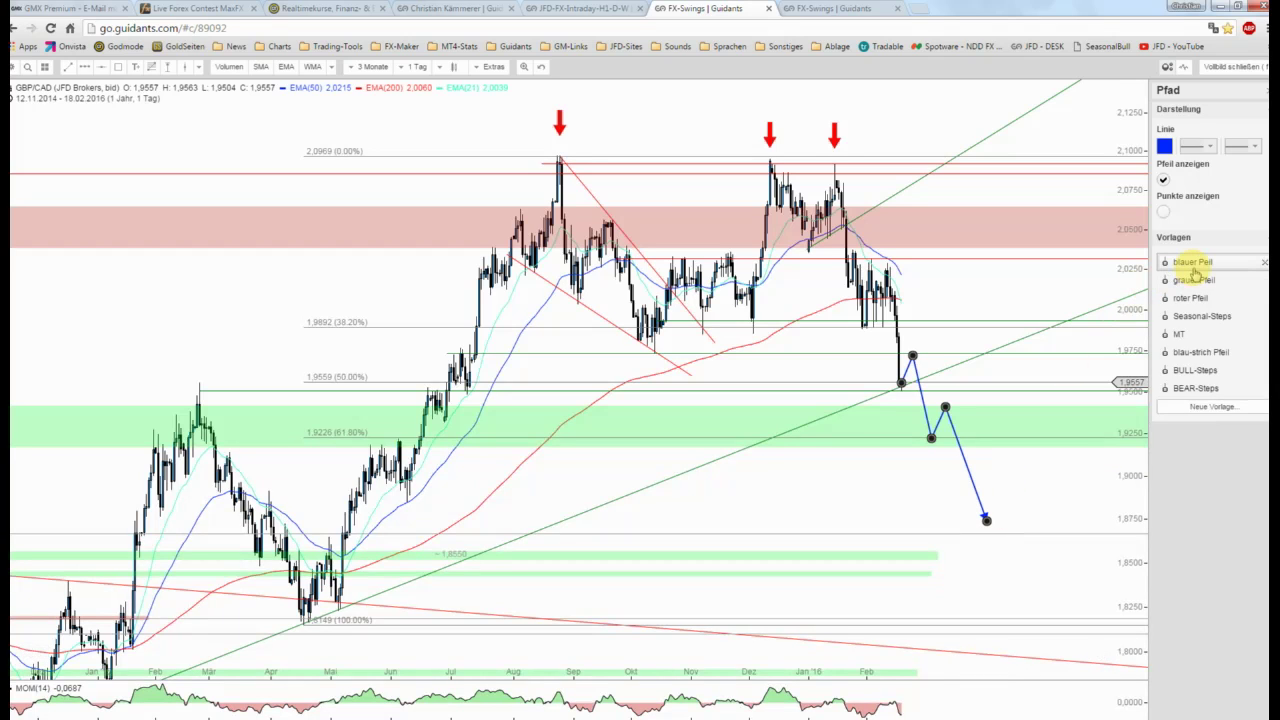
pyautogui.click(1024, 372)
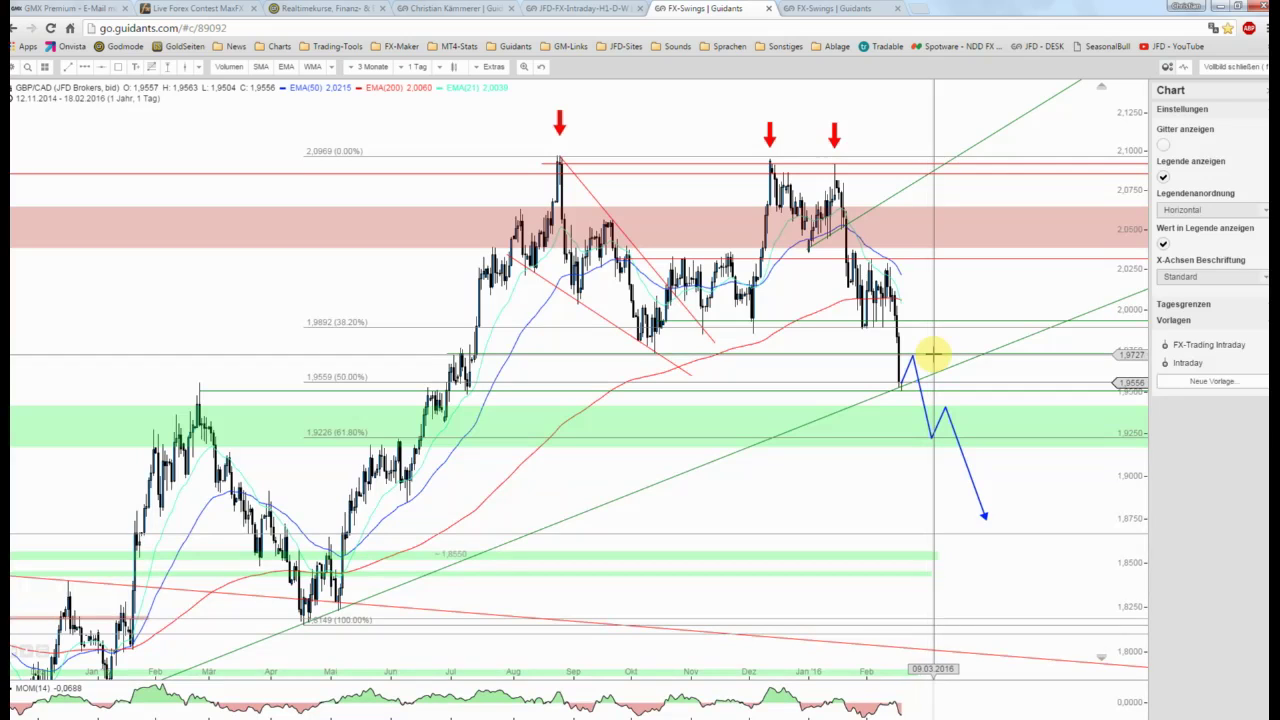
pyautogui.click(932, 353)
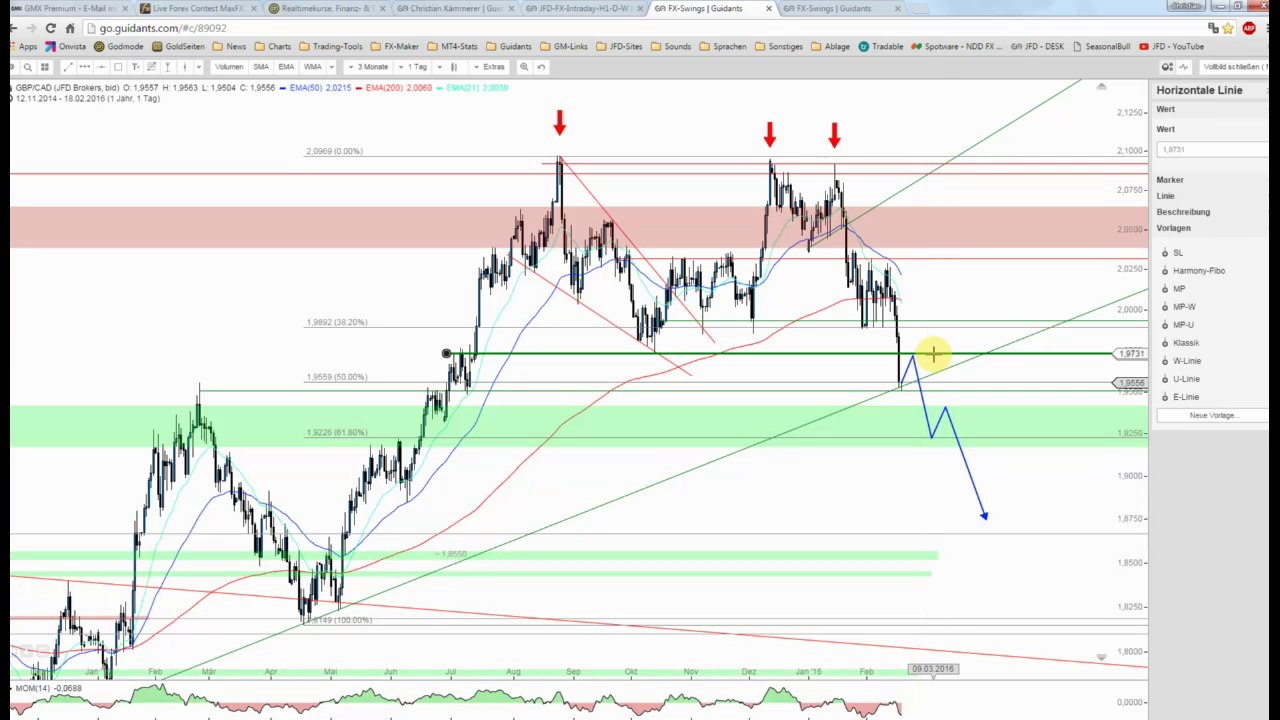
# Step: Style the 1,9731 horizontal line as thick red with the W-Linie template
pyautogui.click(1190, 364)
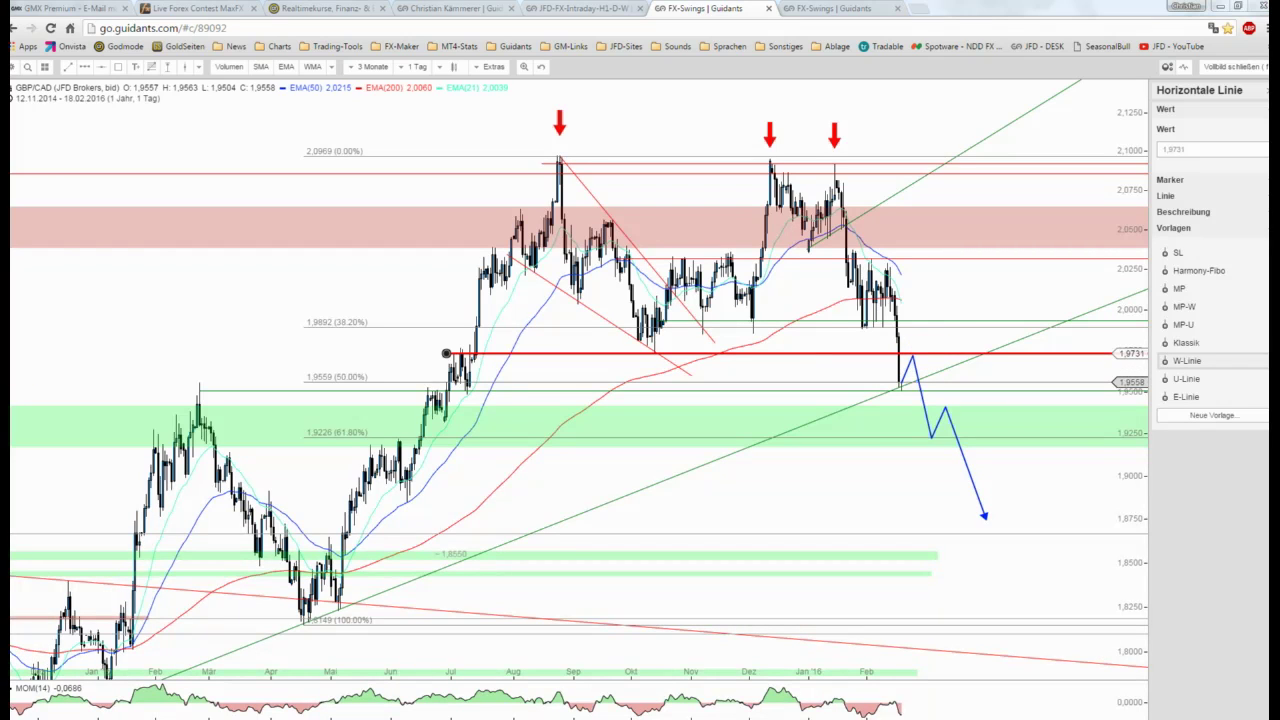
pyautogui.click(382, 260)
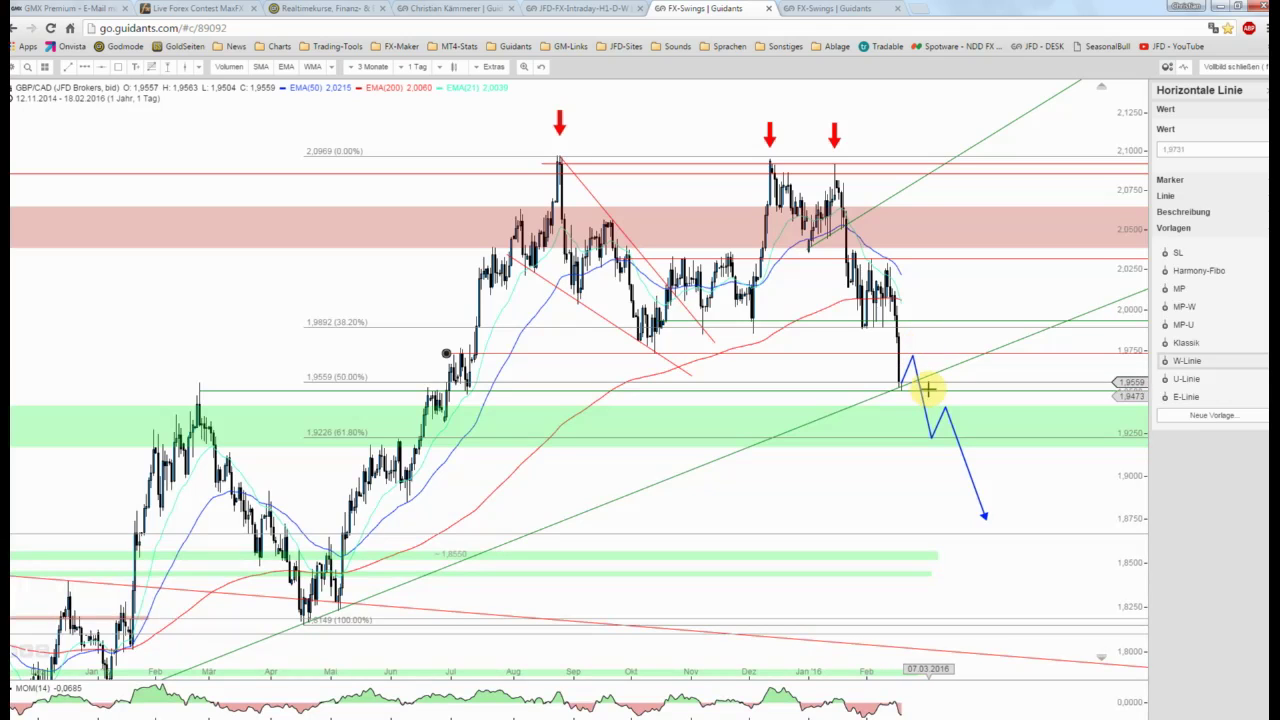
pyautogui.click(85, 66)
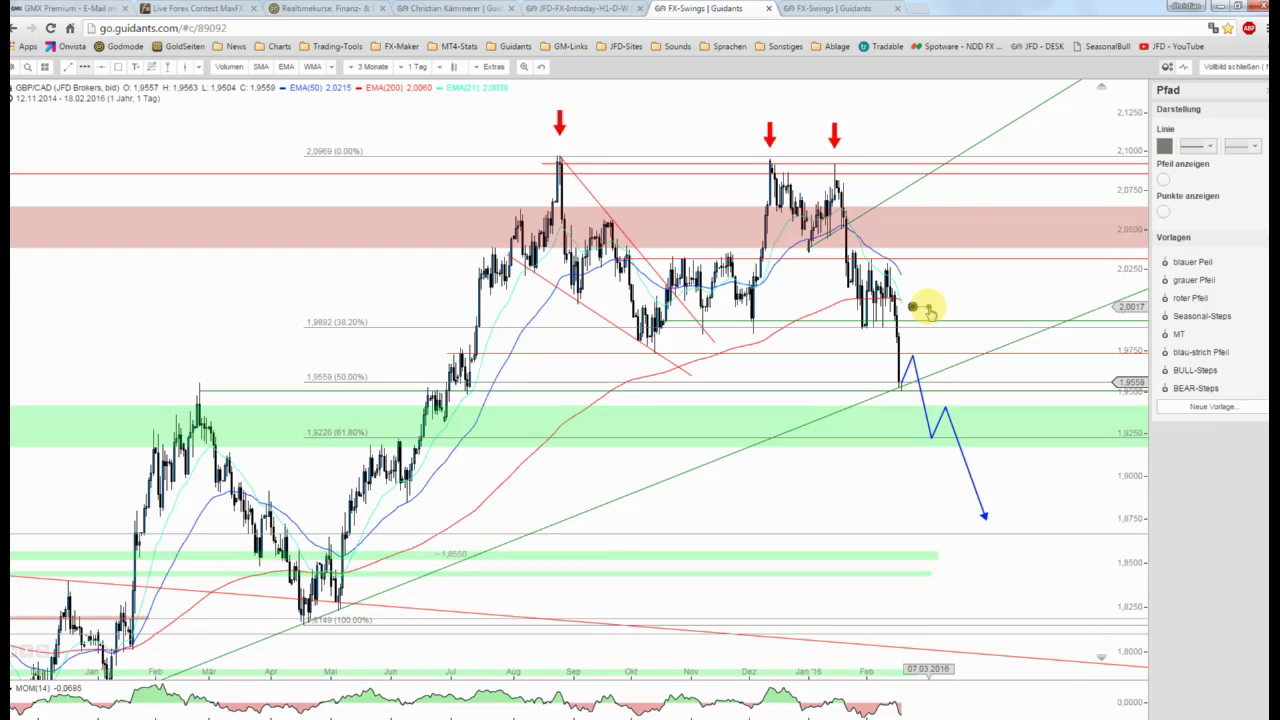
# Step: Finish a grey path from about 2,00 rising to 2.085 and dipping back toward 2.045
pyautogui.click(928, 307)
pyautogui.click(967, 176)
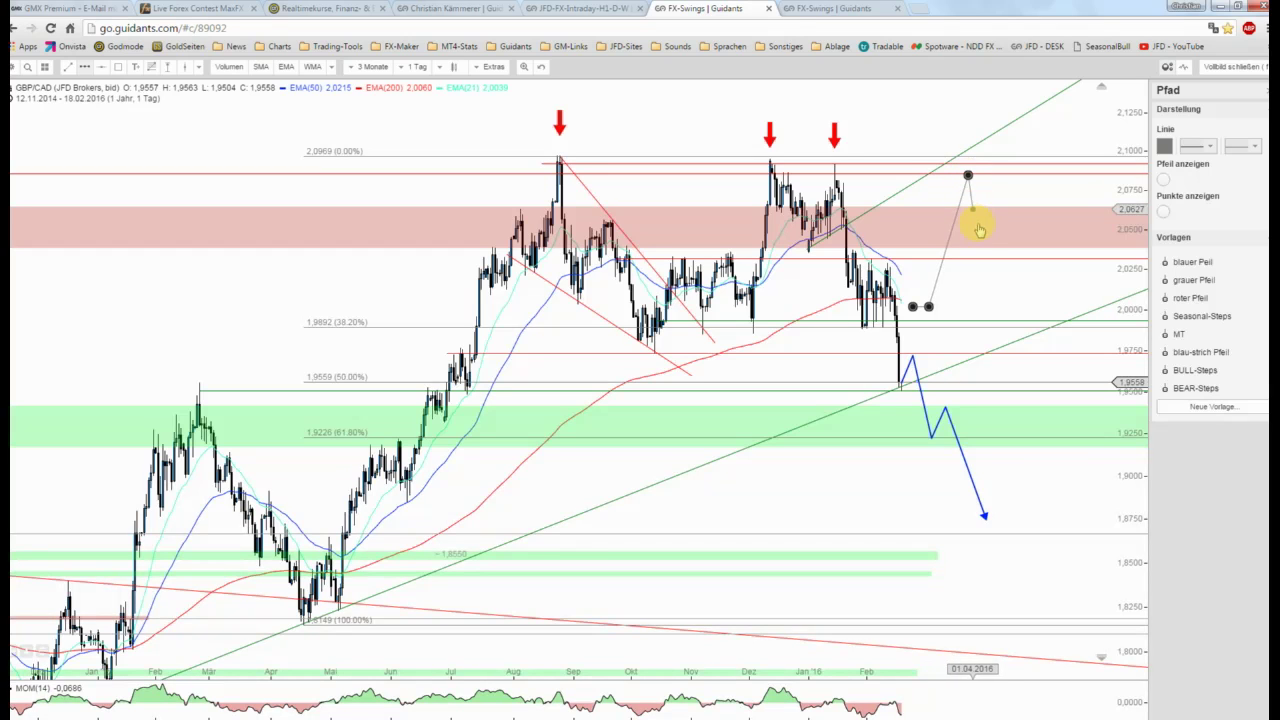
pyautogui.doubleClick(983, 242)
# Step: Save the annotated GBP/CAD chart with Speichern and reselect its chart period
pyautogui.click(13, 66)
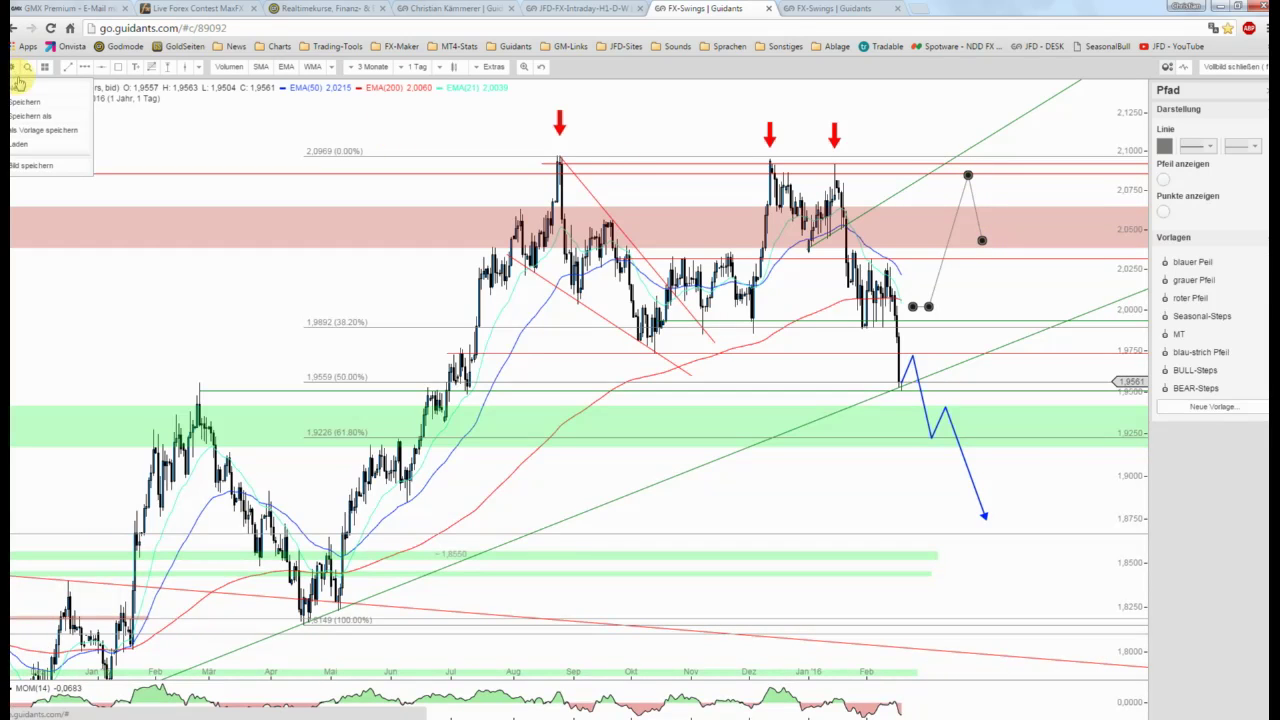
pyautogui.click(417, 66)
pyautogui.click(12, 66)
pyautogui.click(22, 107)
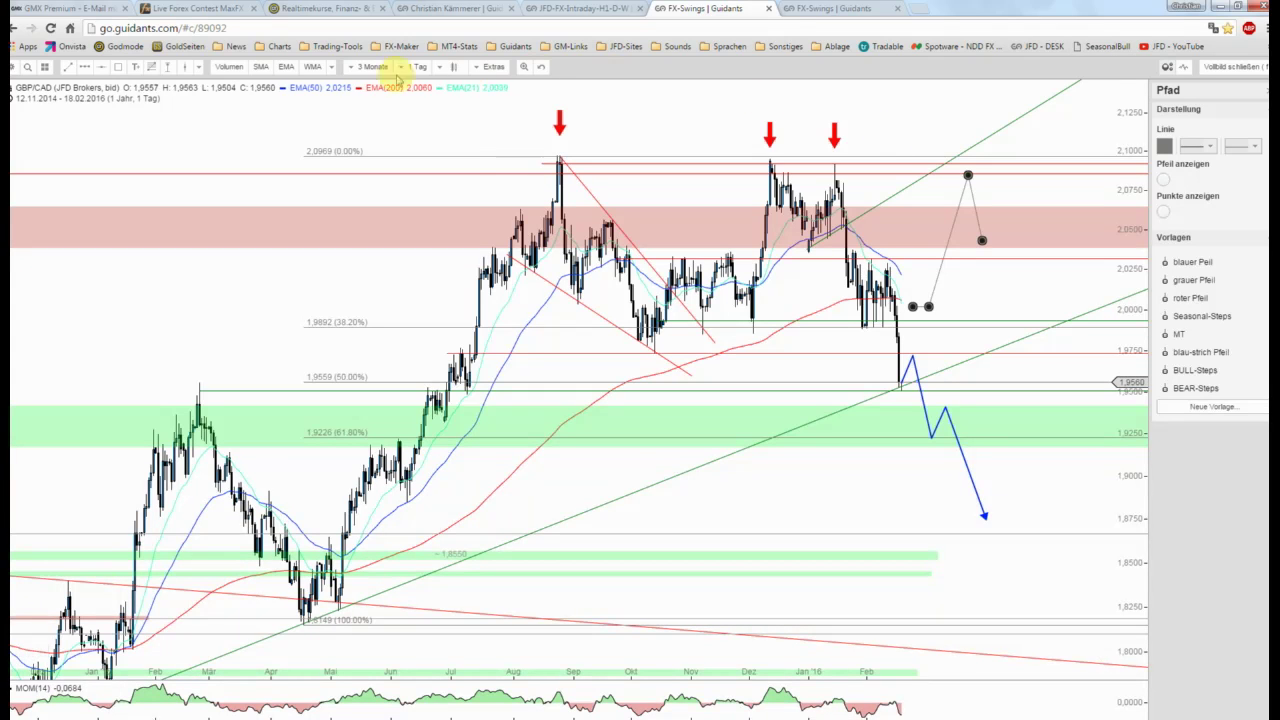
pyautogui.click(397, 72)
pyautogui.click(436, 116)
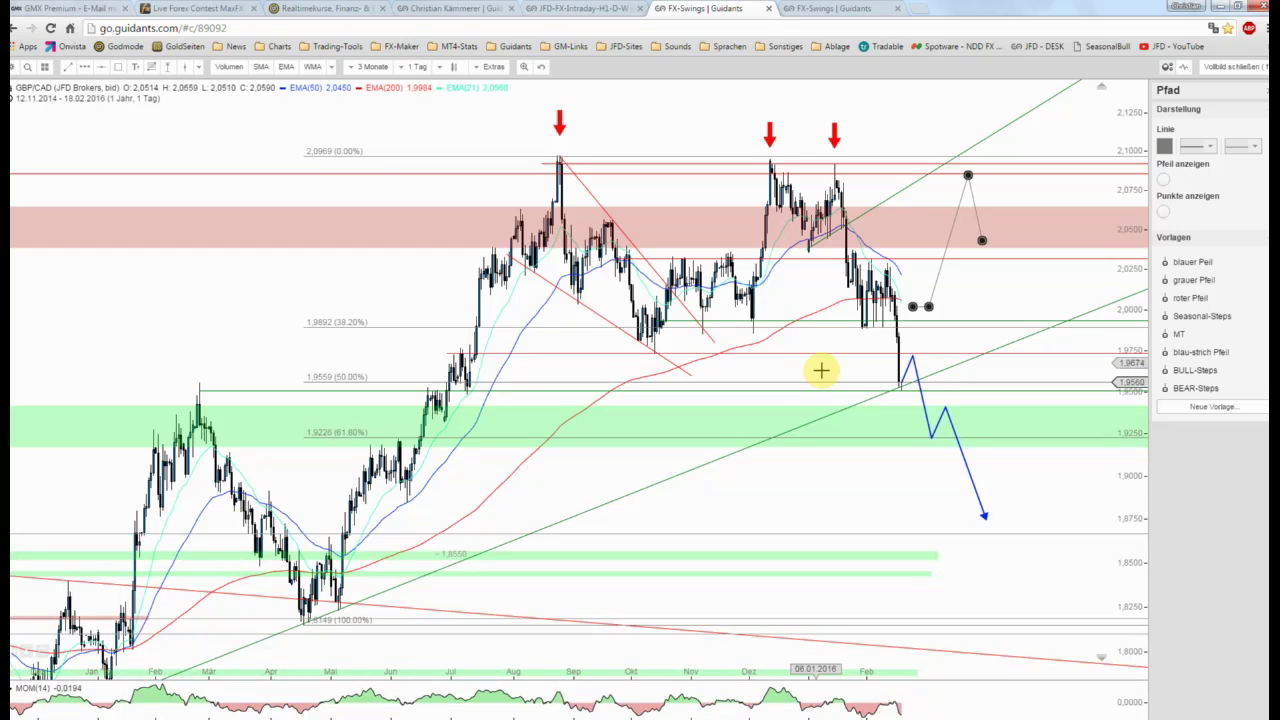
# Step: Zoom in, draw a price range at the recent lows, then delete the misplaced range
pyautogui.scroll(5, 818, 372)
pyautogui.scroll(2, 818, 372)
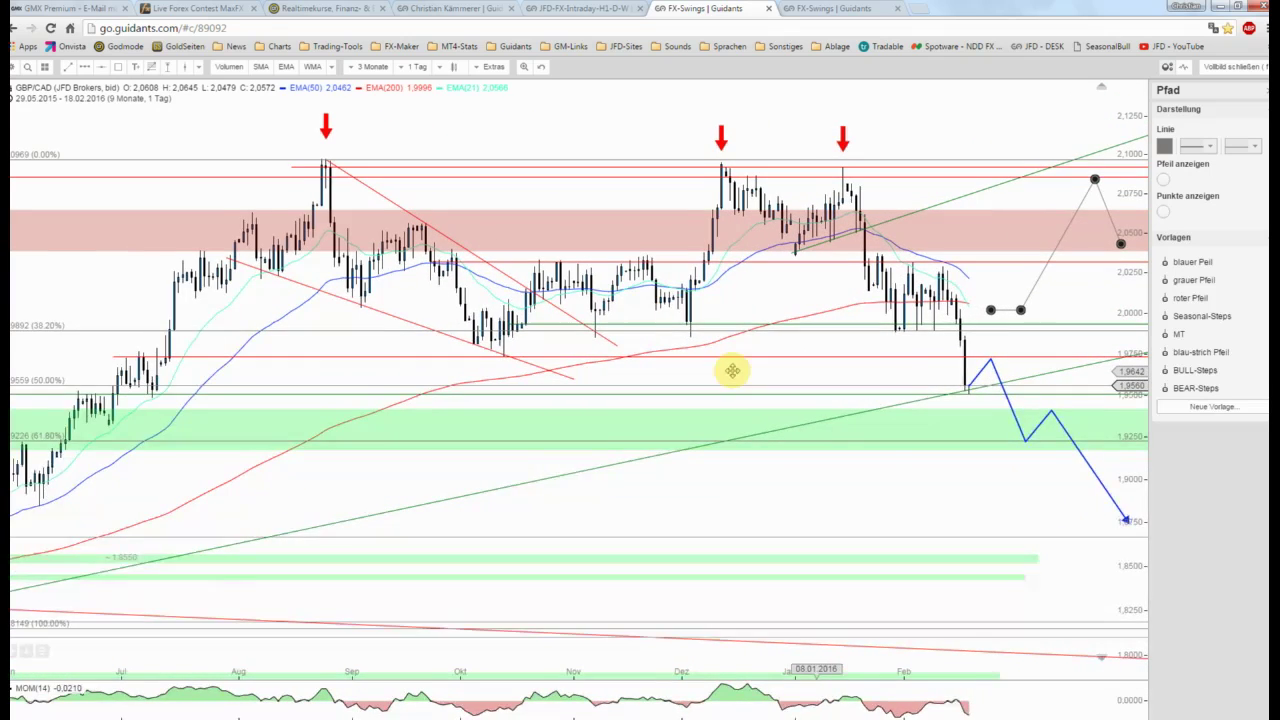
pyautogui.scroll(2, 731, 371)
pyautogui.click(167, 67)
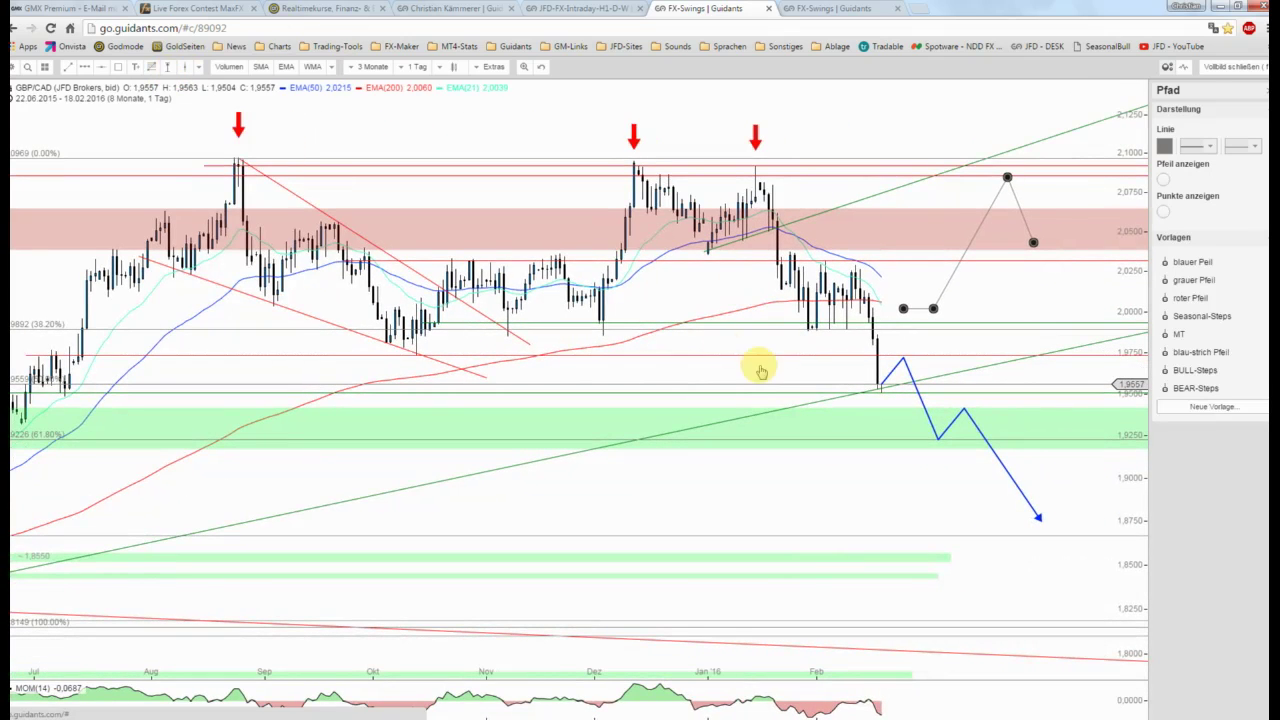
pyautogui.click(812, 333)
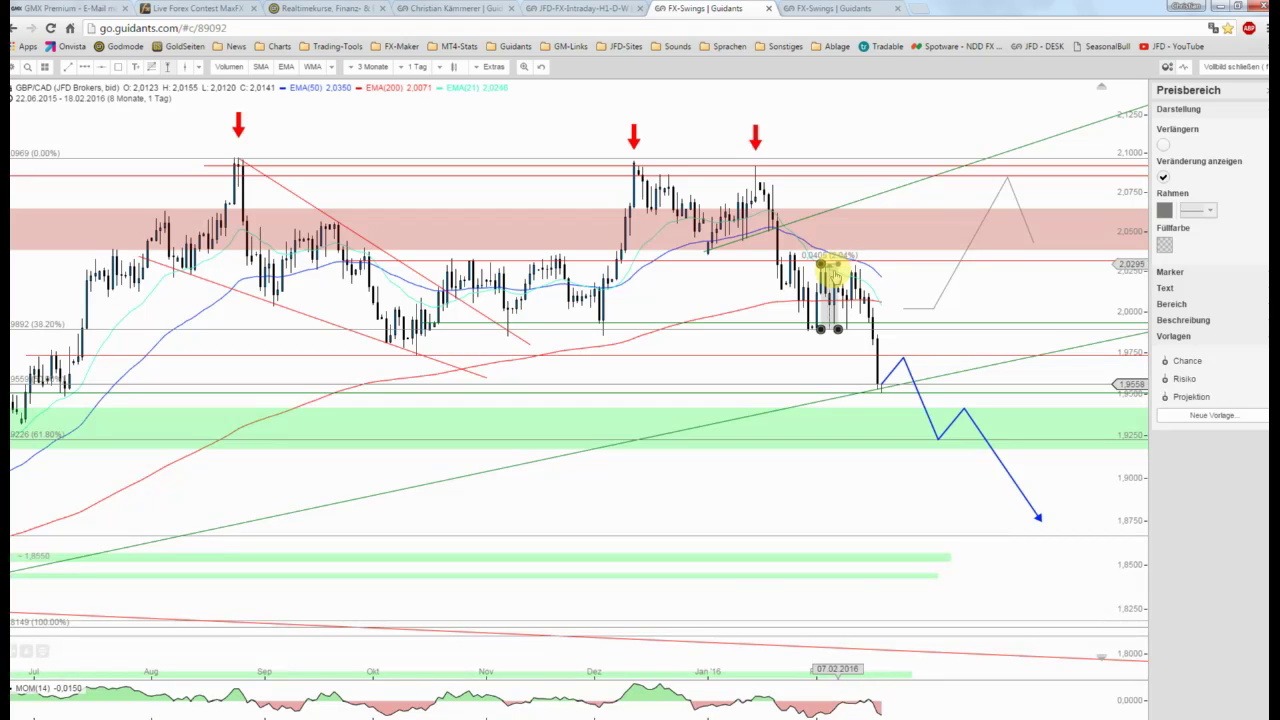
pyautogui.rightClick(830, 271)
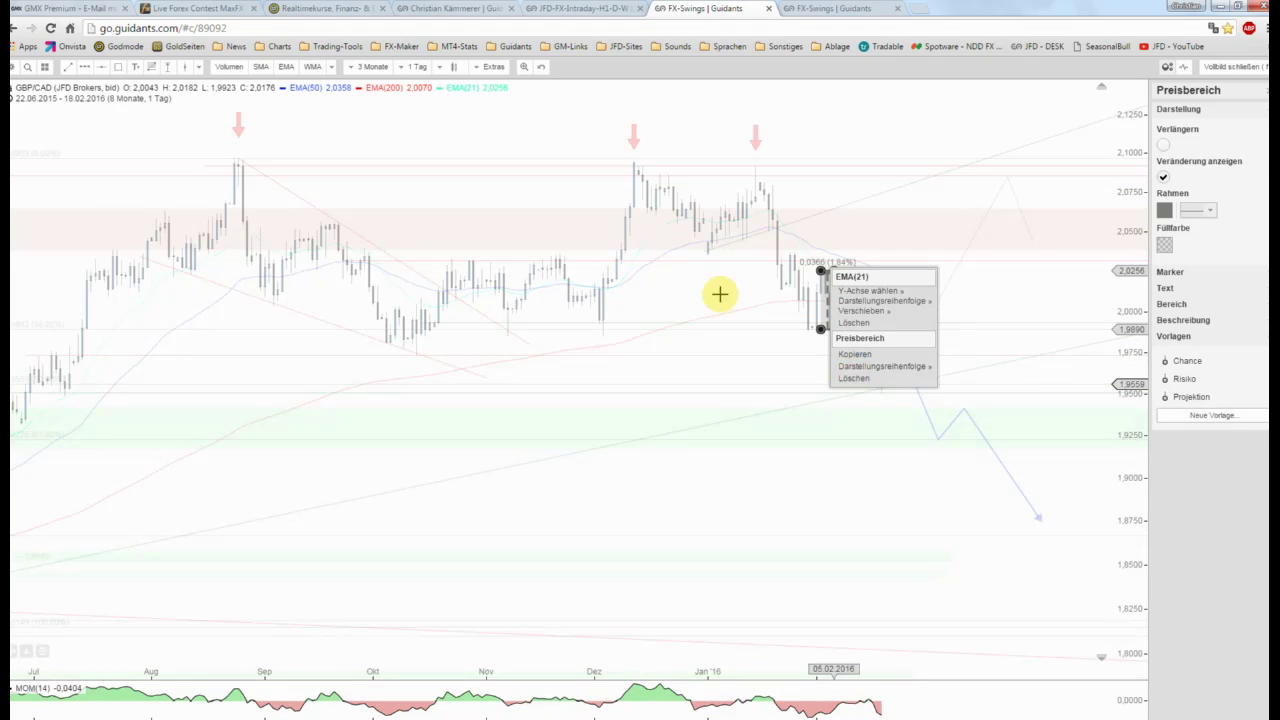
pyautogui.click(720, 293)
# Step: Draw a new price range up from the latest GBP/CAD low and open its options
pyautogui.click(166, 66)
pyautogui.click(874, 385)
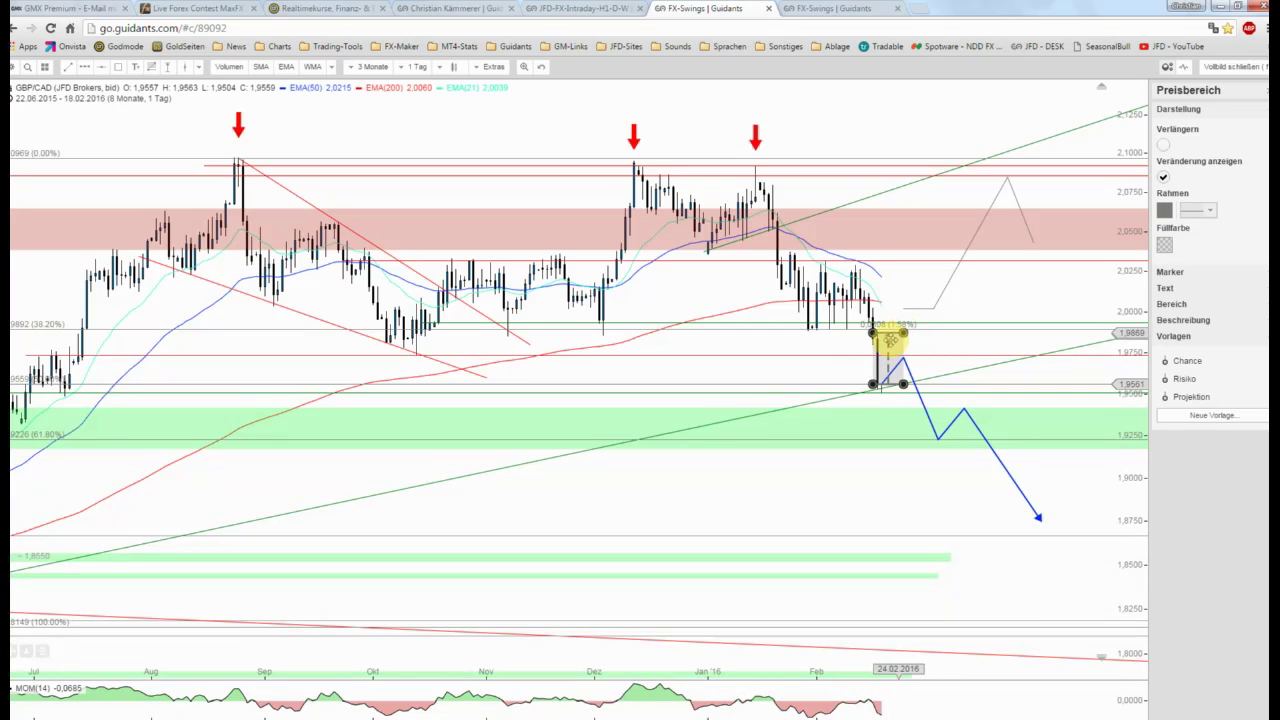
pyautogui.rightClick(890, 341)
# Step: Remove the price-range box and add a W-Linie horizontal support line at 1.9935
pyautogui.click(911, 397)
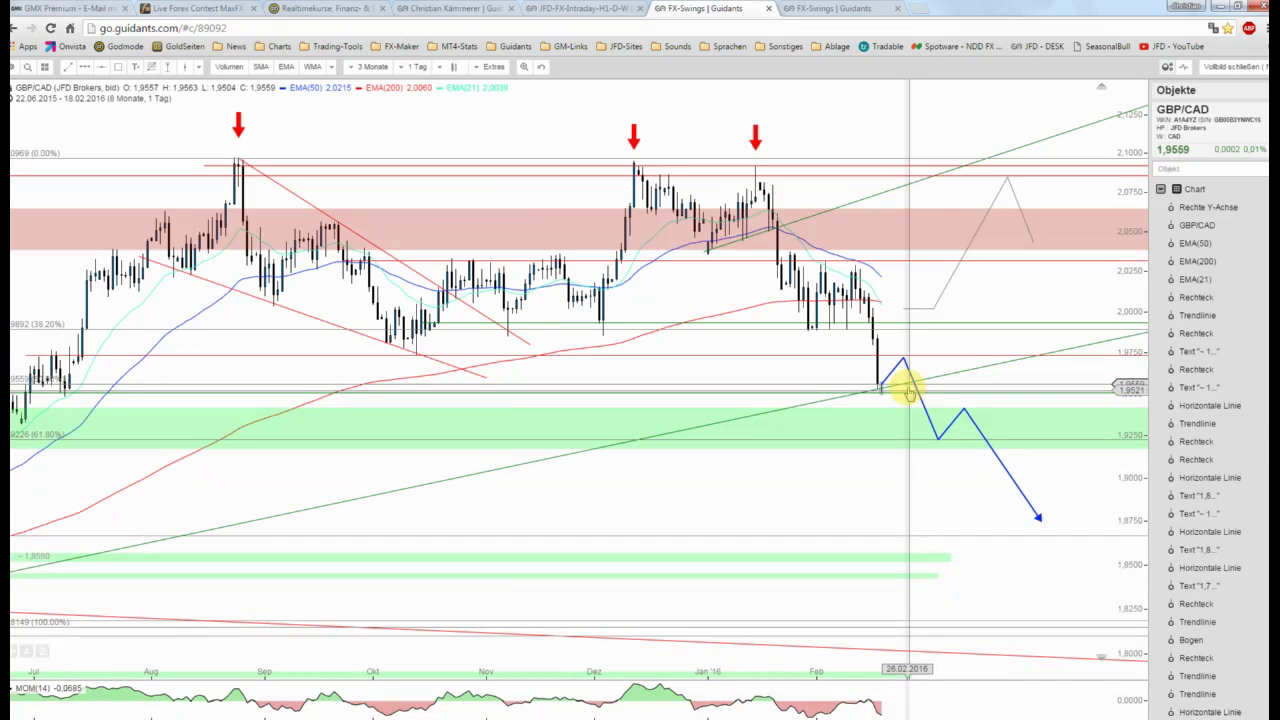
pyautogui.scroll(-1, 537, 236)
pyautogui.scroll(-1, 537, 236)
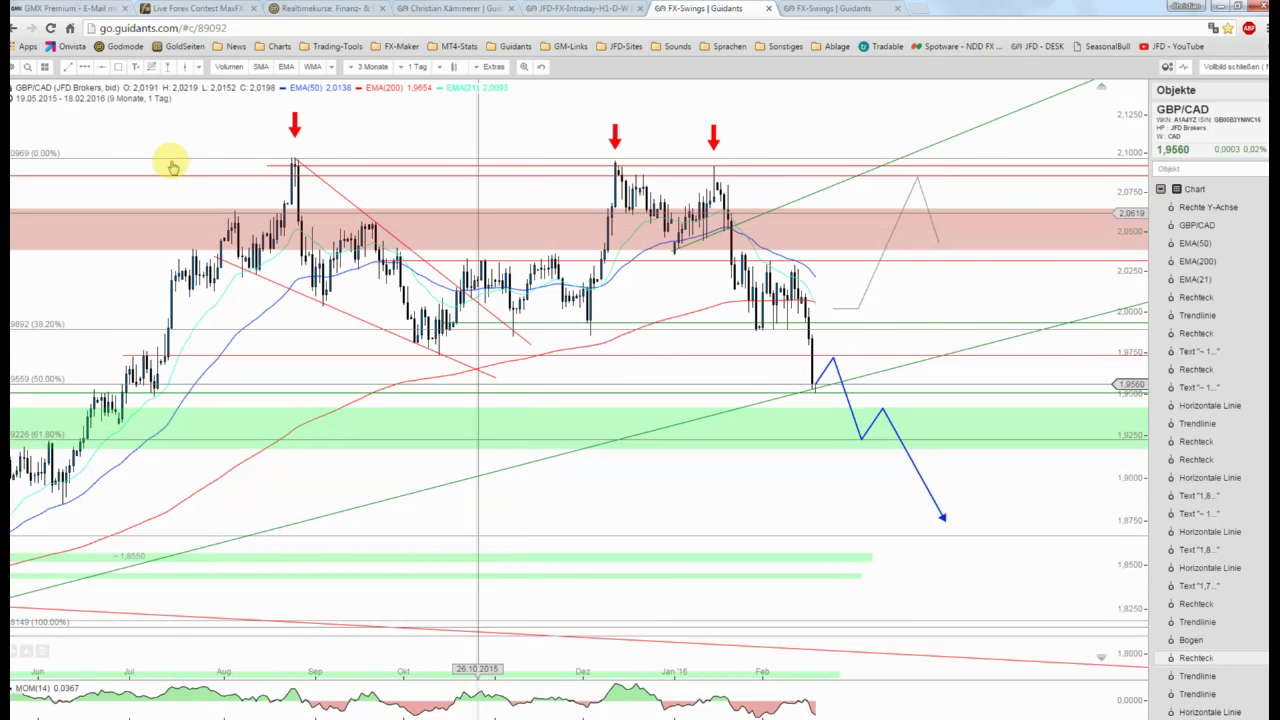
pyautogui.click(623, 324)
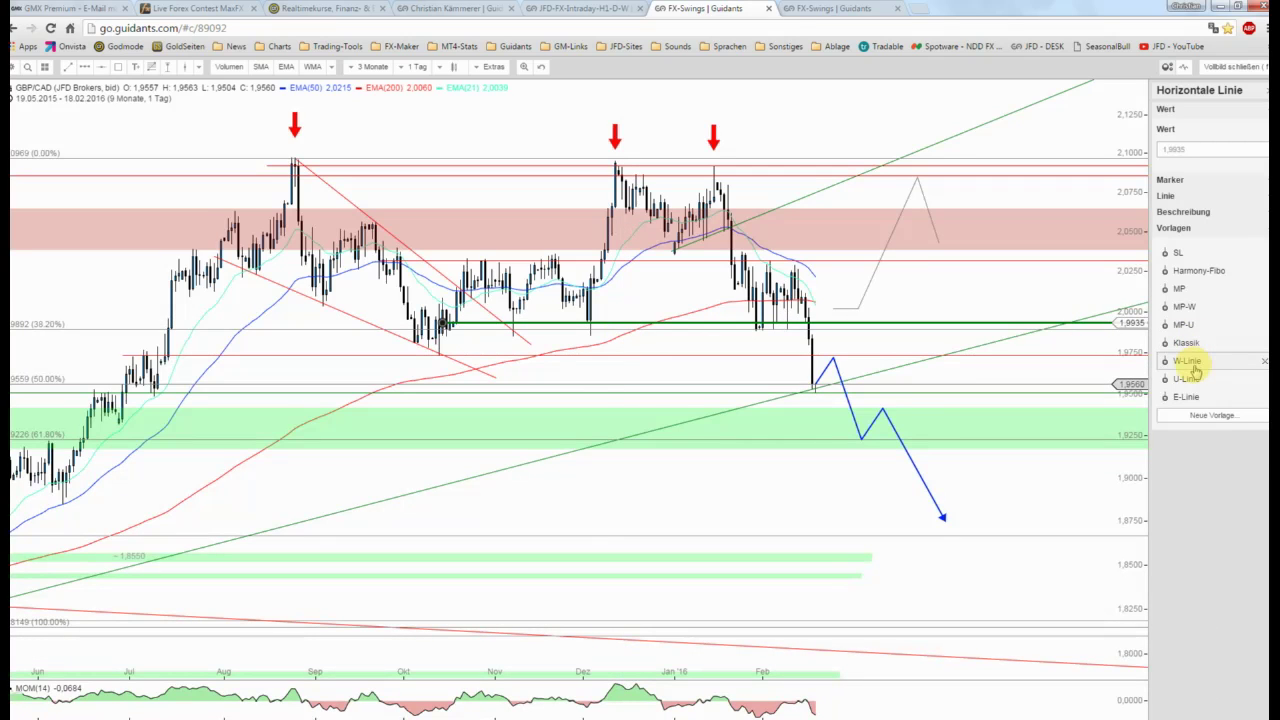
pyautogui.click(1187, 361)
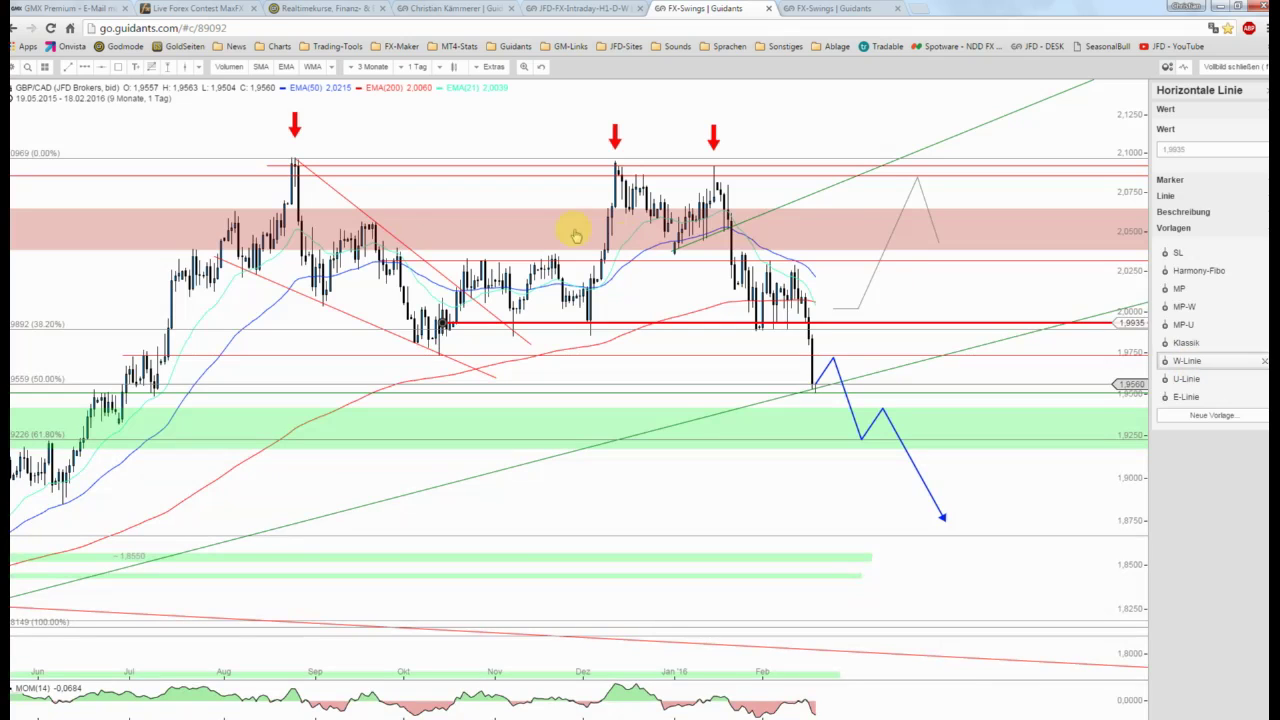
# Step: Save the annotated GBP/CAD chart from the file menu
pyautogui.click(15, 70)
pyautogui.click(24, 104)
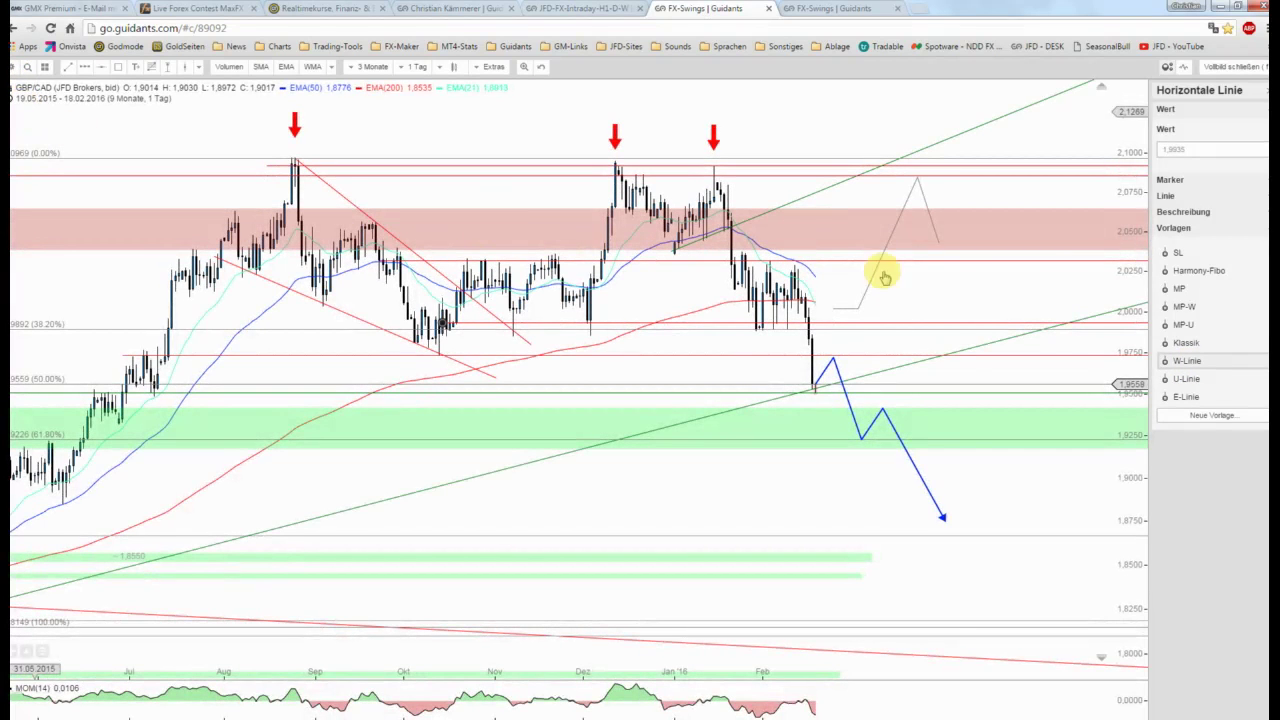
pyautogui.scroll(-2, 968, 297)
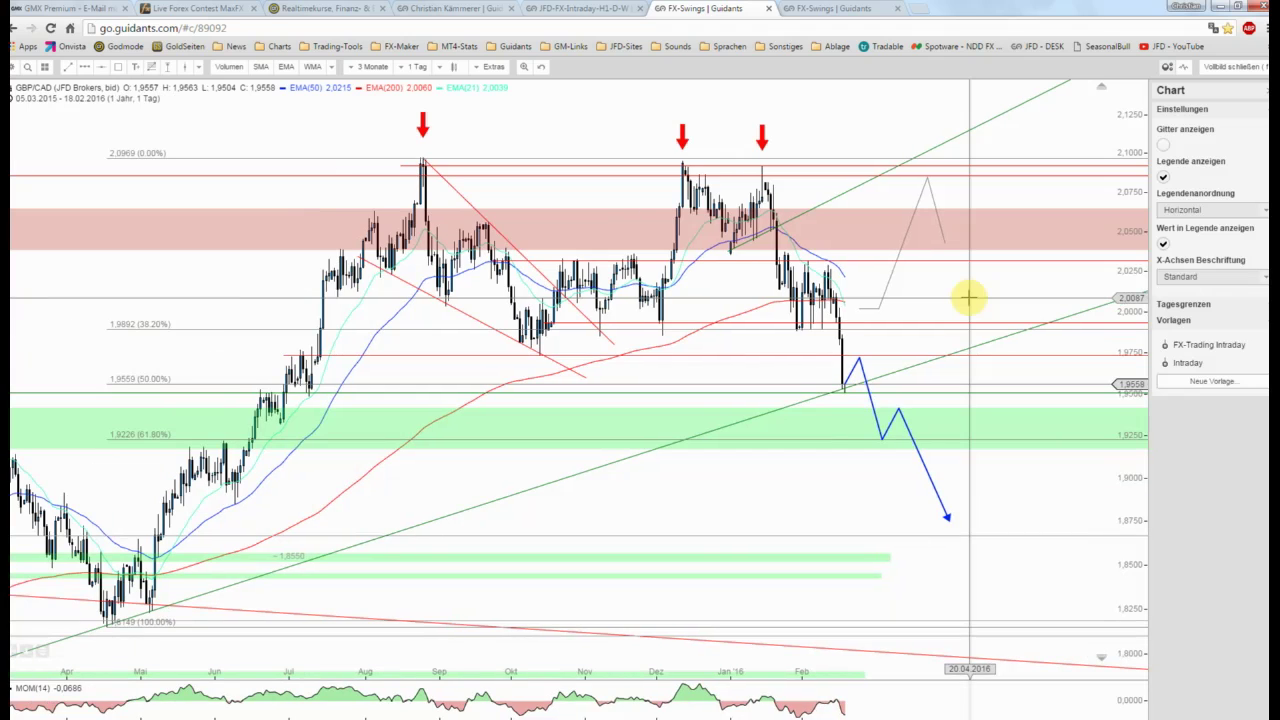
# Step: Switch to the second FX-Swings layout and expand the GBP/NZD chart to full screen
pyautogui.click(829, 9)
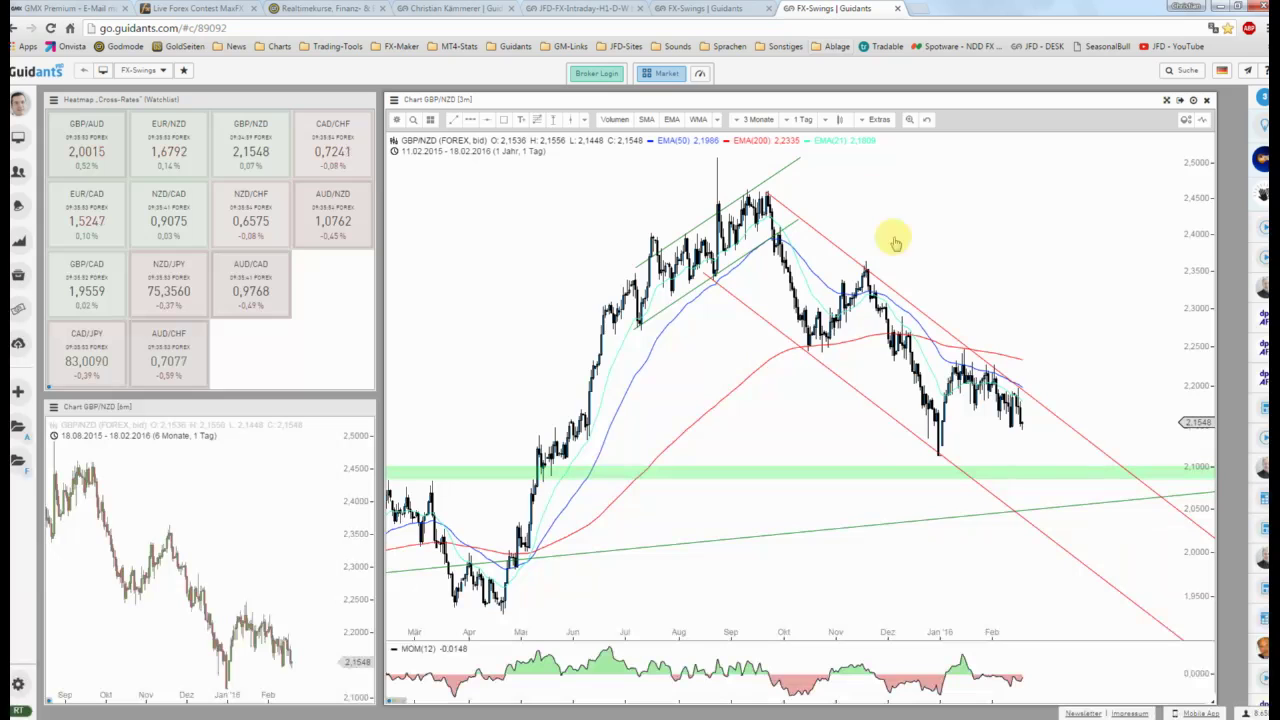
pyautogui.click(1166, 100)
pyautogui.scroll(-1, 958, 310)
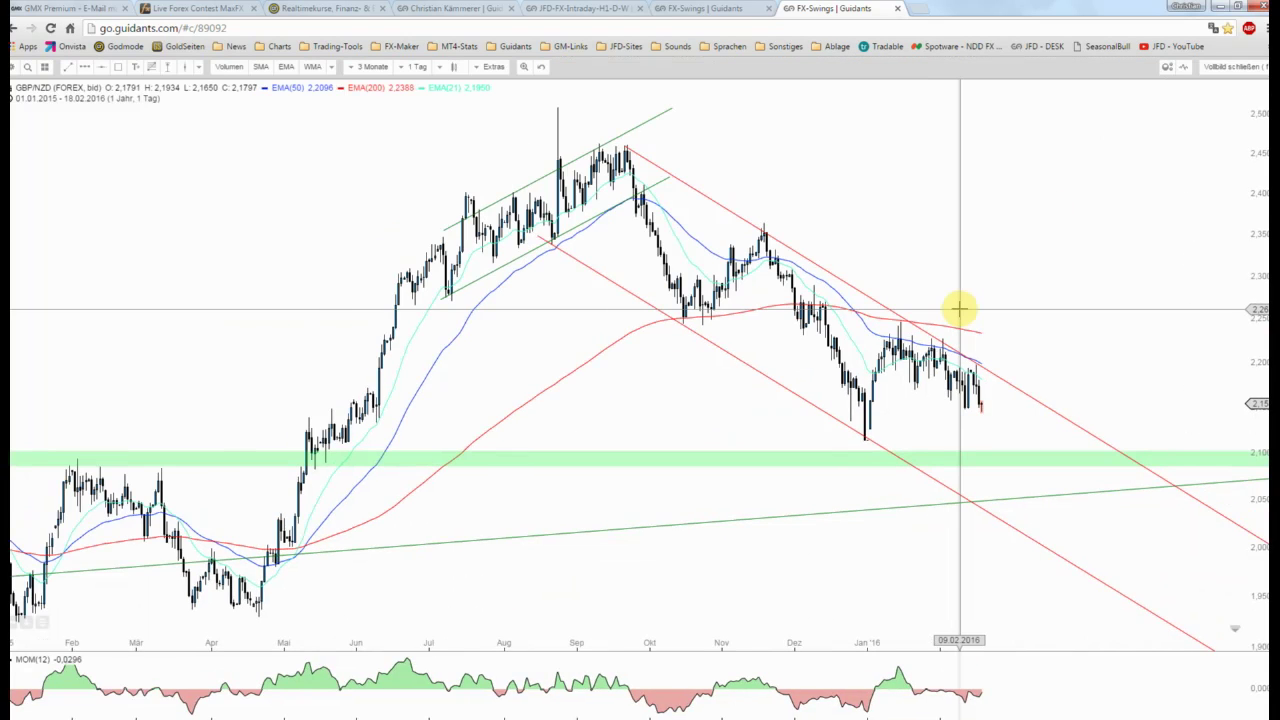
pyautogui.scroll(-1, 958, 310)
pyautogui.scroll(-1, 958, 310)
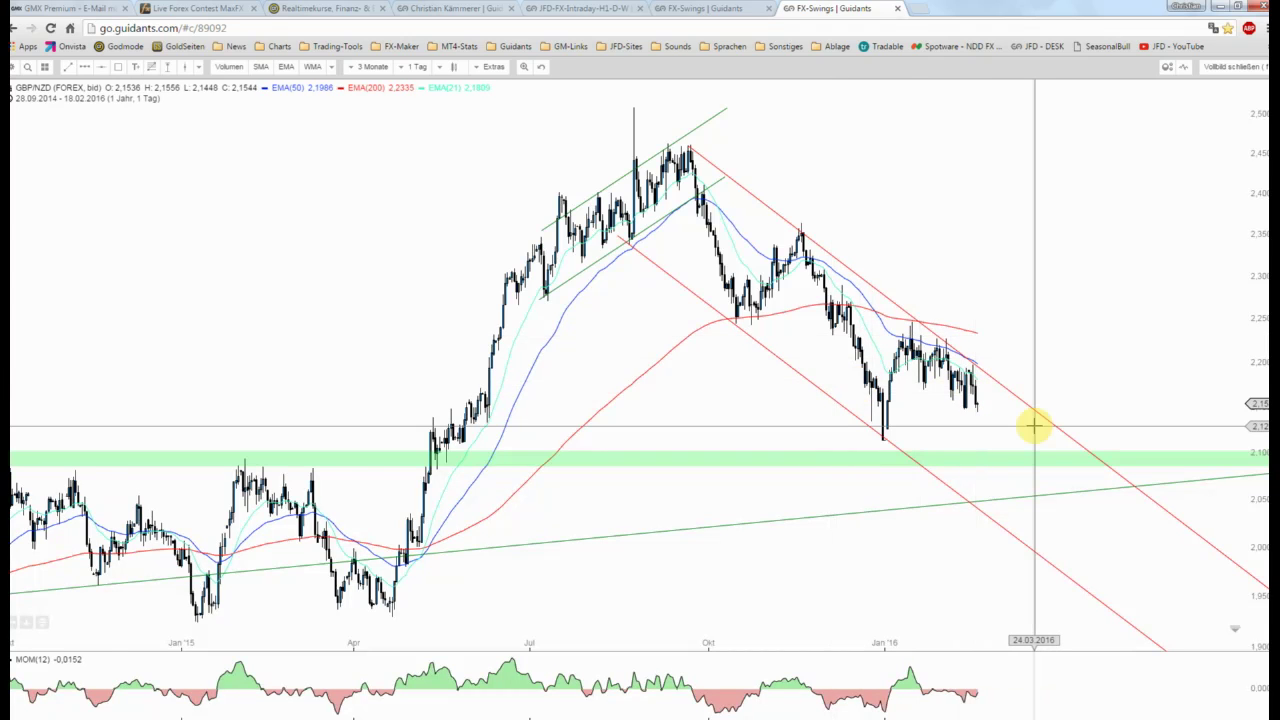
# Step: Zoom the GBP/NZD daily chart out and back in so it starts around January 2015
pyautogui.scroll(-1, 1033, 426)
pyautogui.scroll(-2, 1033, 426)
pyautogui.scroll(-1, 1033, 426)
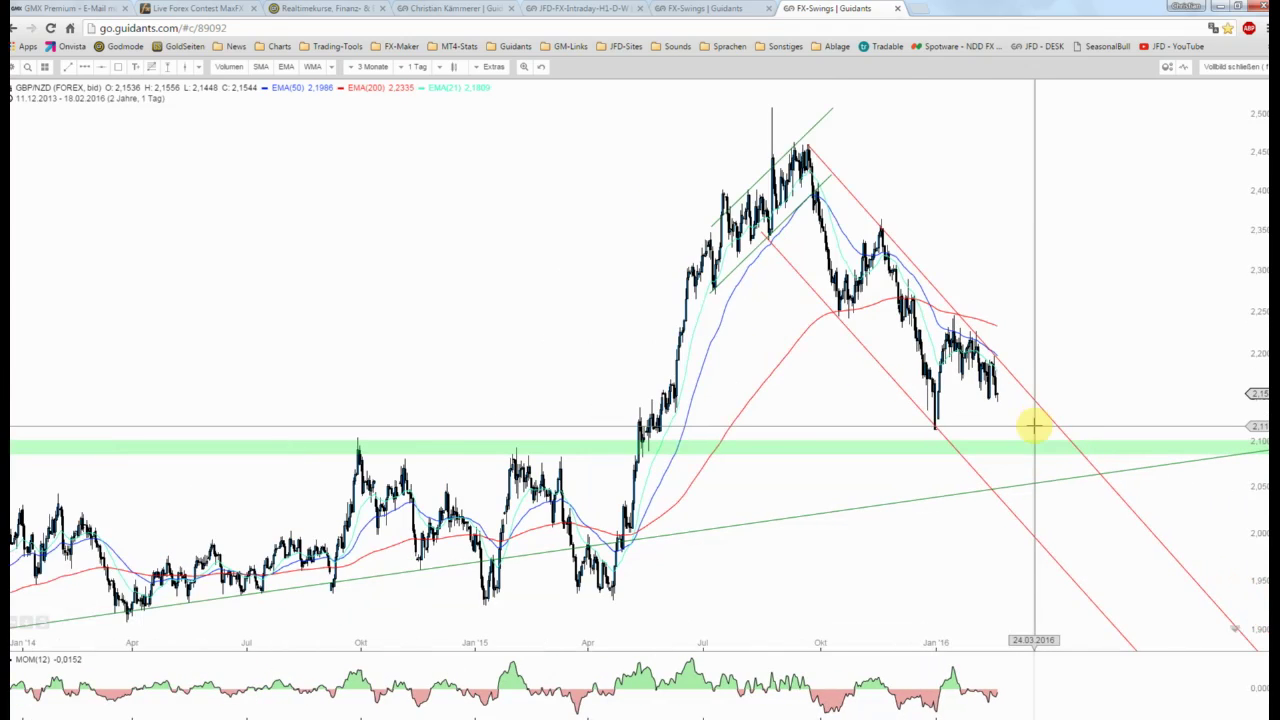
pyautogui.scroll(-1, 1033, 426)
pyautogui.scroll(-1, 1033, 426)
pyautogui.scroll(-1, 1033, 426)
pyautogui.scroll(-2, 1035, 425)
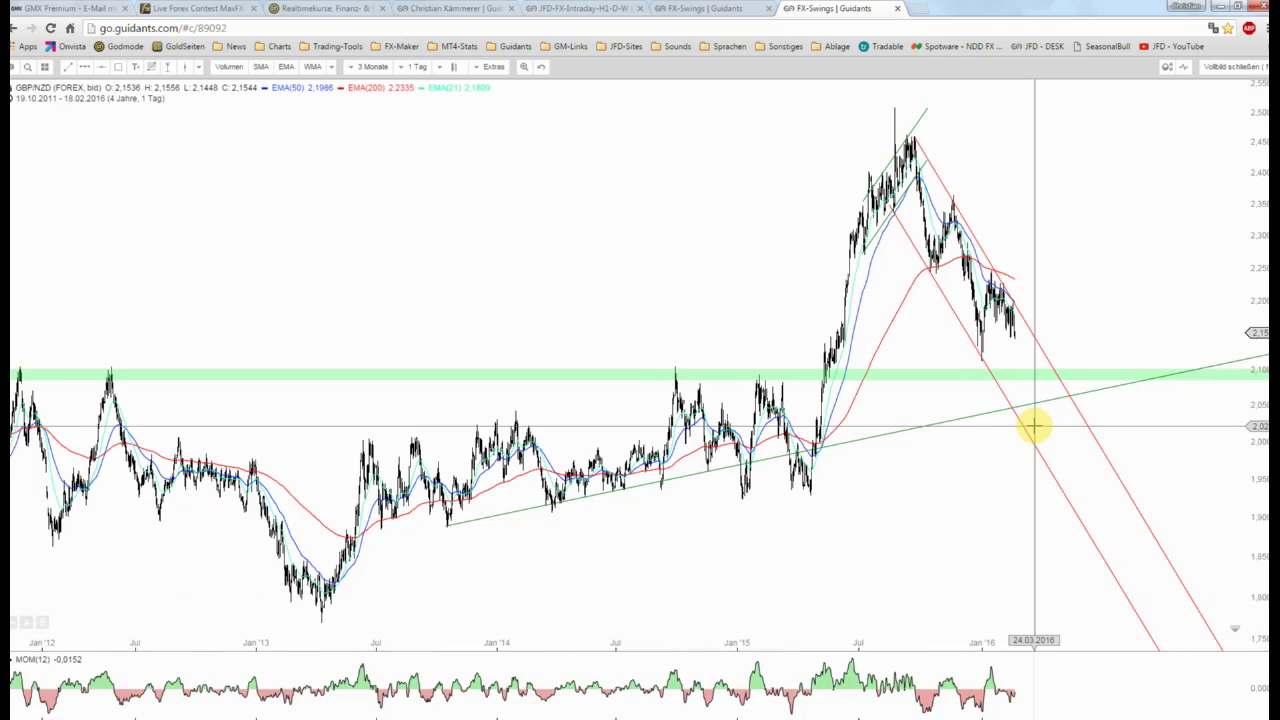
pyautogui.scroll(-1, 1037, 424)
pyautogui.scroll(-1, 1037, 424)
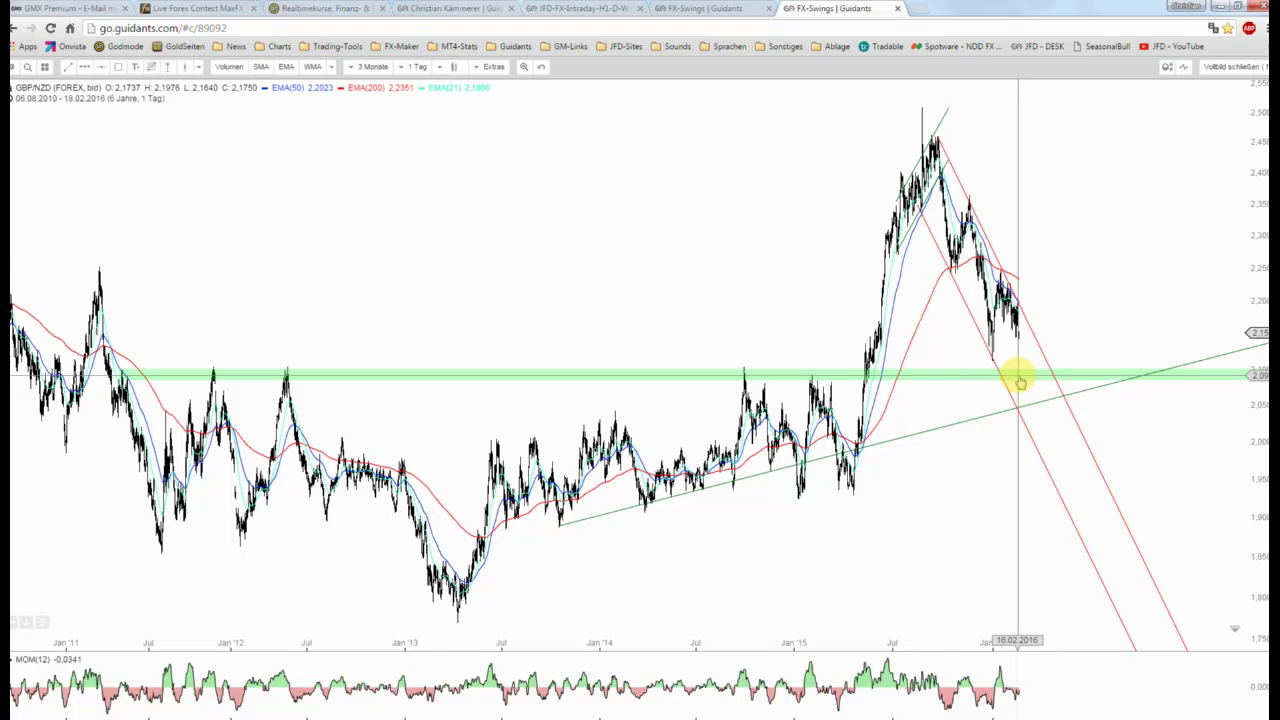
pyautogui.scroll(2, 1020, 382)
pyautogui.scroll(2, 1020, 382)
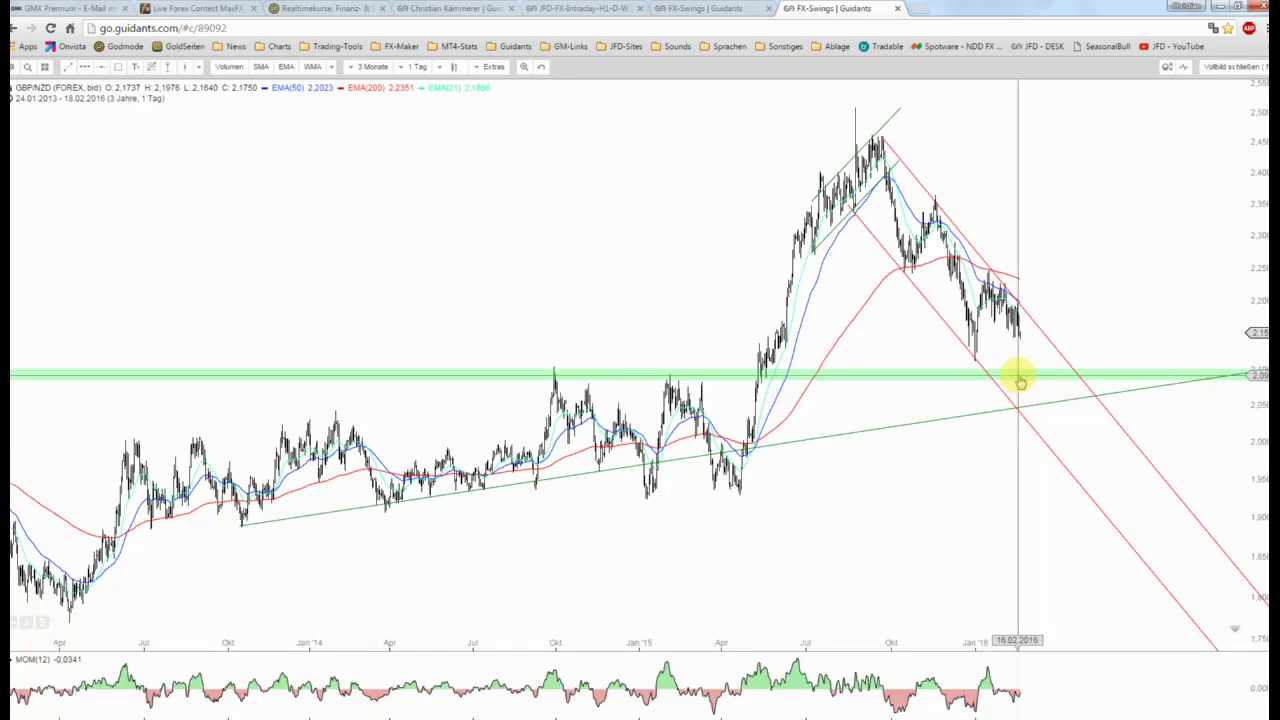
pyautogui.scroll(2, 1020, 382)
pyautogui.scroll(2, 1018, 378)
pyautogui.scroll(1, 1016, 378)
pyautogui.scroll(1, 1016, 375)
pyautogui.scroll(1, 1016, 372)
pyautogui.scroll(1, 1016, 368)
pyautogui.scroll(-1, 1016, 368)
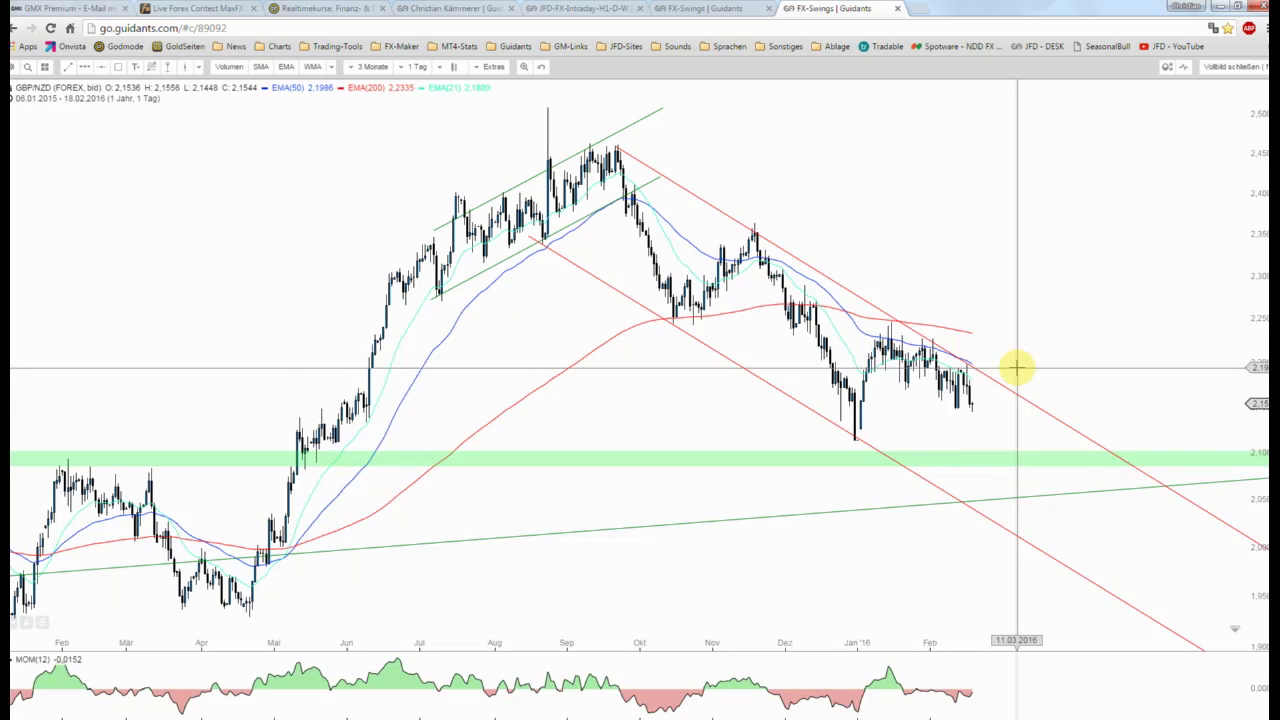
# Step: Draw a blauer Pfeil zigzag path from the latest candle, through the green band, down to 2.05, ending upward
pyautogui.click(86, 68)
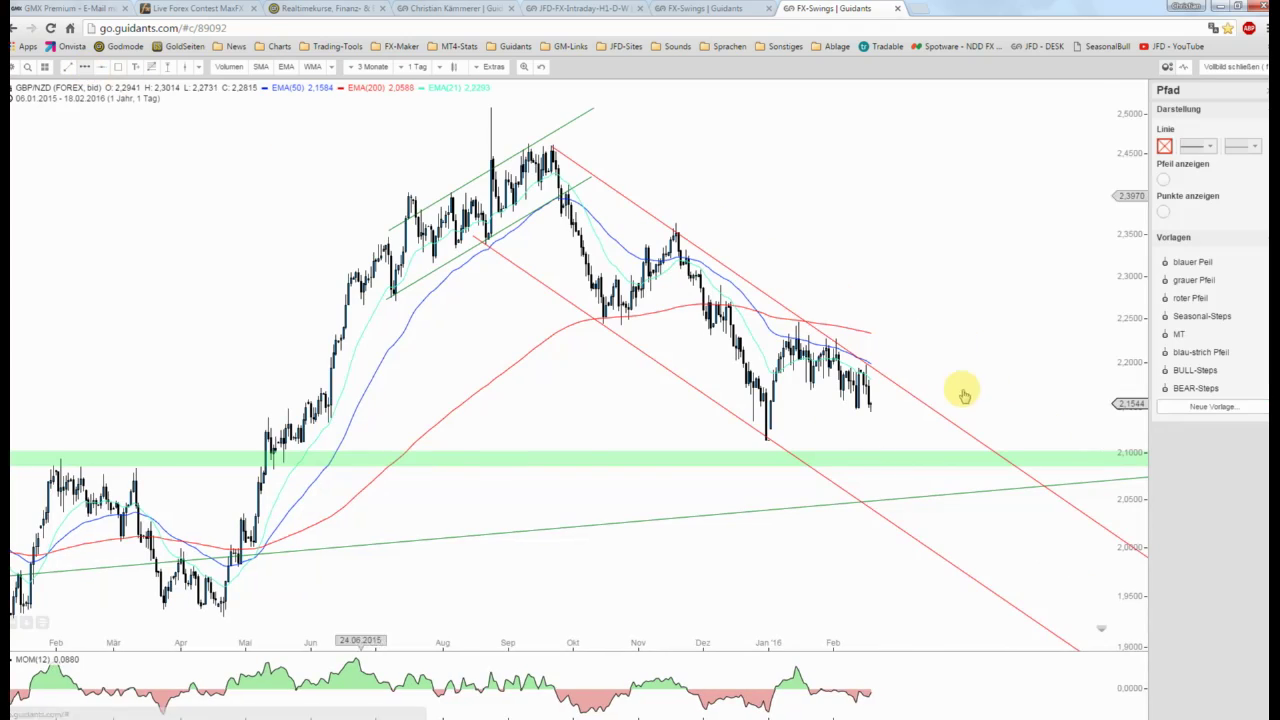
pyautogui.click(879, 399)
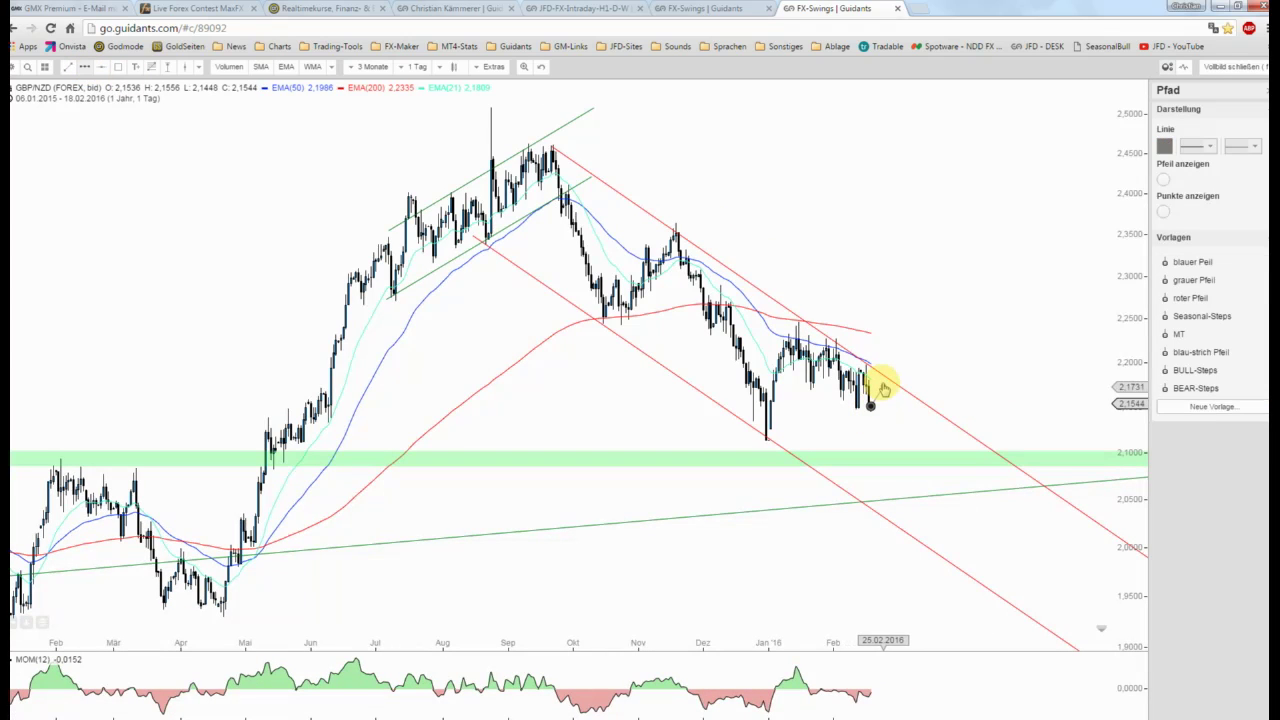
pyautogui.click(880, 383)
pyautogui.click(905, 465)
pyautogui.click(918, 440)
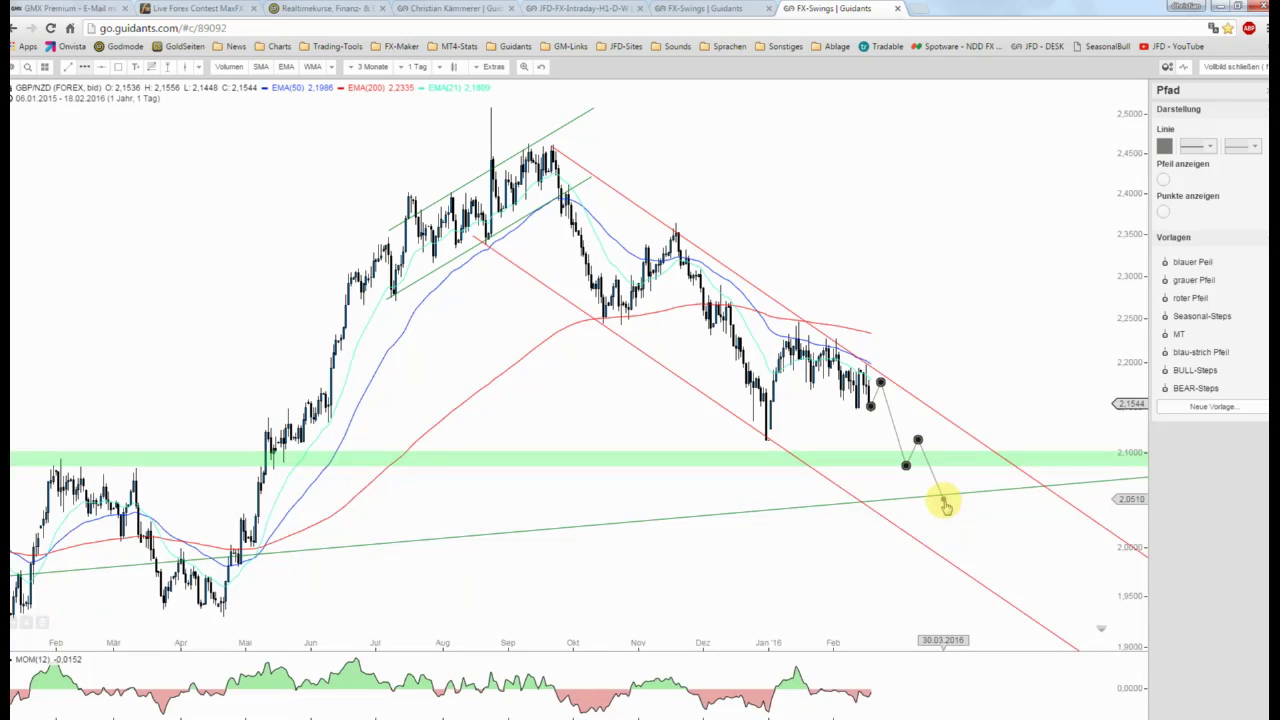
pyautogui.click(948, 507)
pyautogui.doubleClick(958, 482)
pyautogui.click(1192, 262)
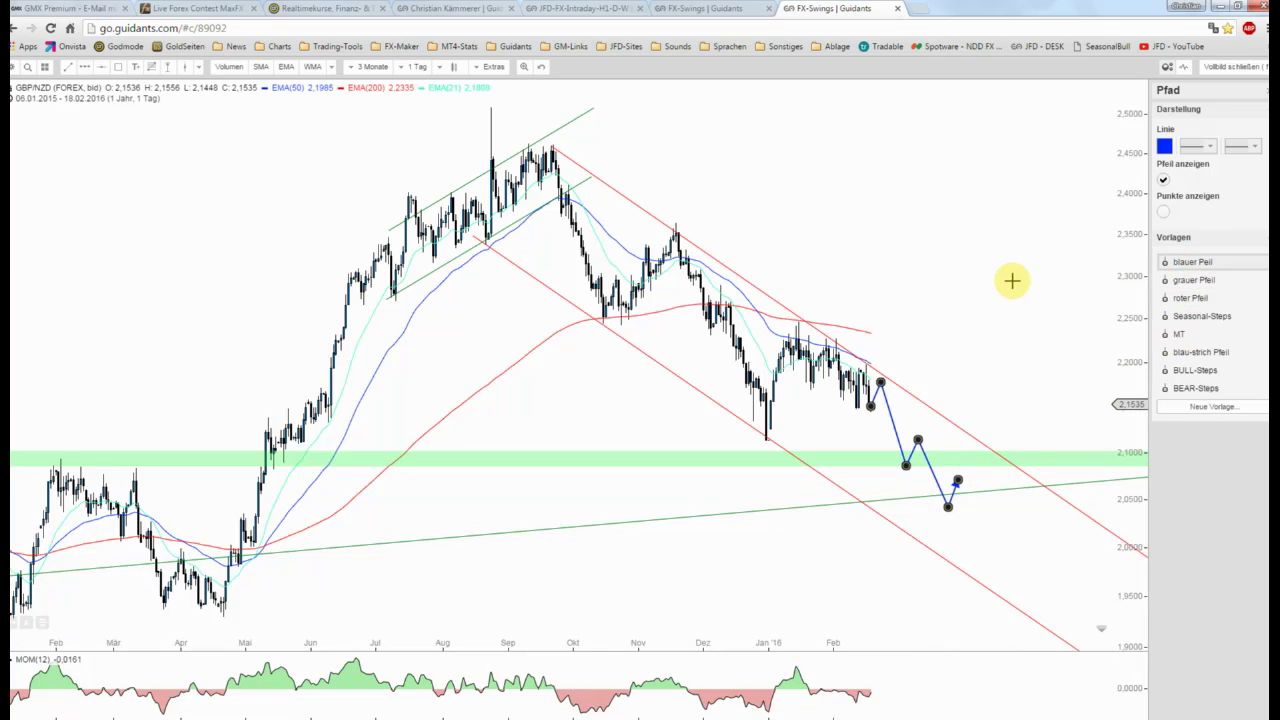
pyautogui.click(965, 328)
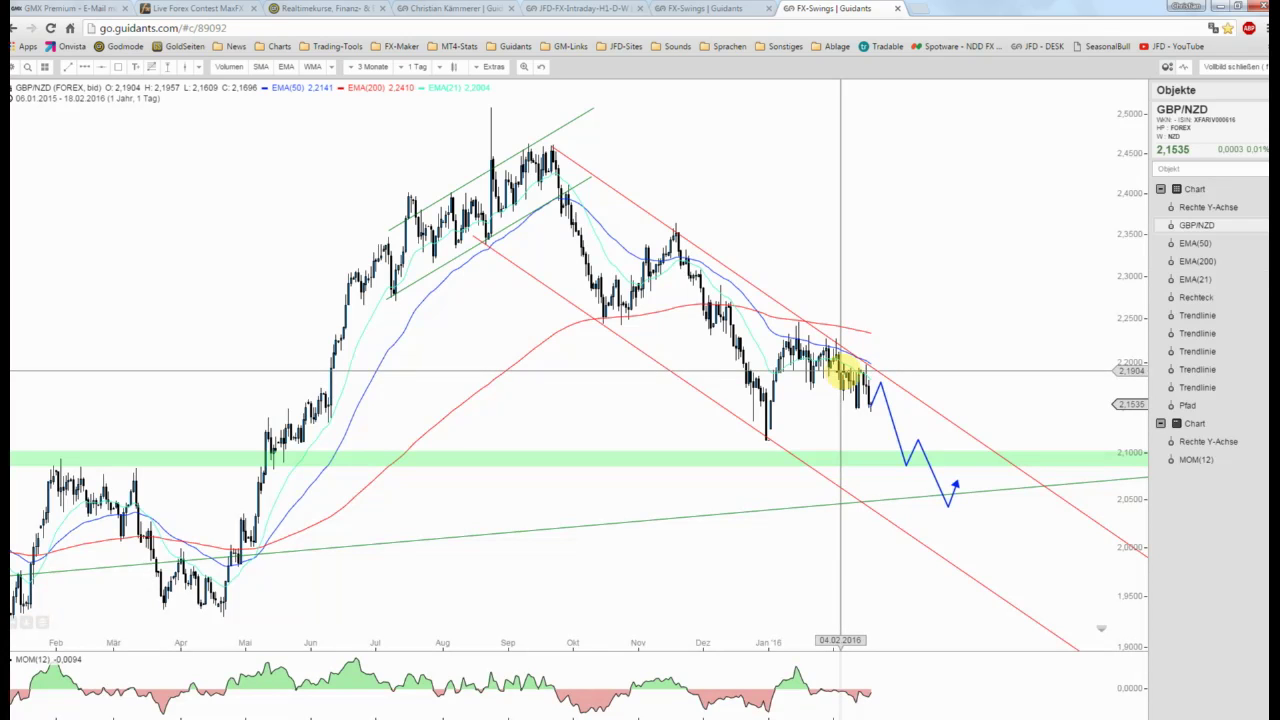
# Step: Draw a grey path from about 2.20 up to a 2.35 peak, then pulling back toward 2.275
pyautogui.click(84, 68)
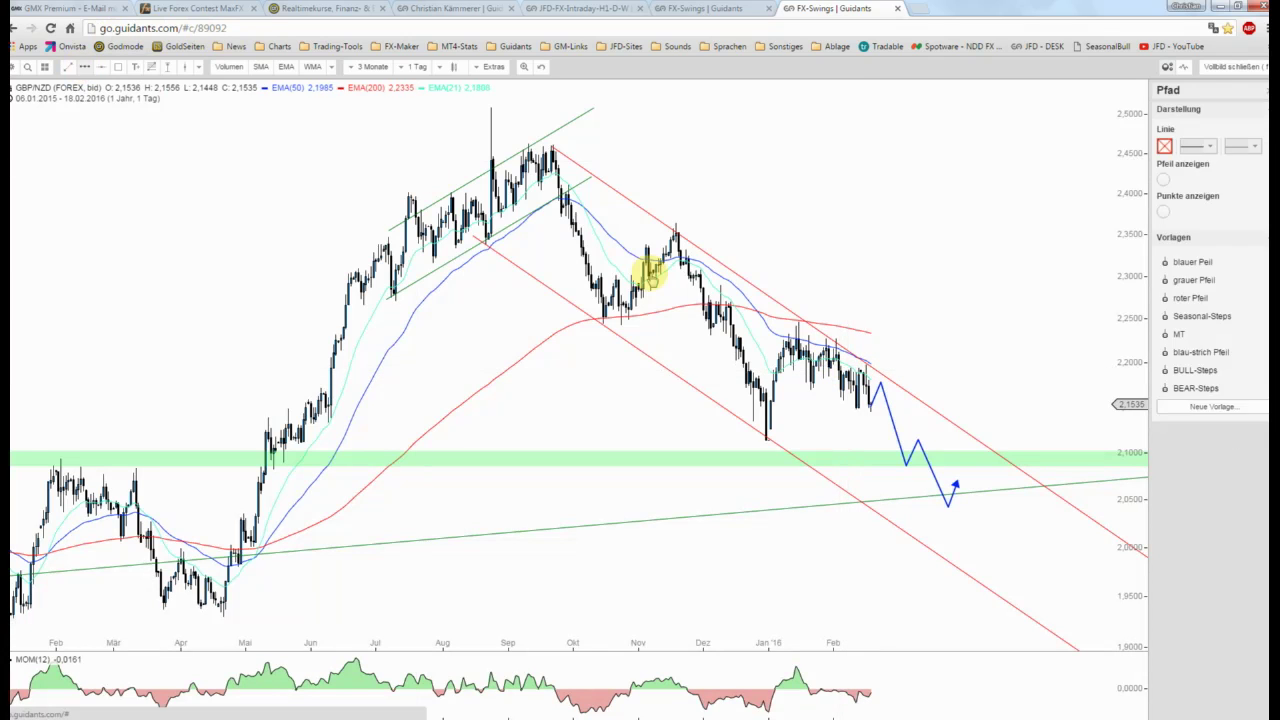
pyautogui.click(873, 360)
pyautogui.click(888, 359)
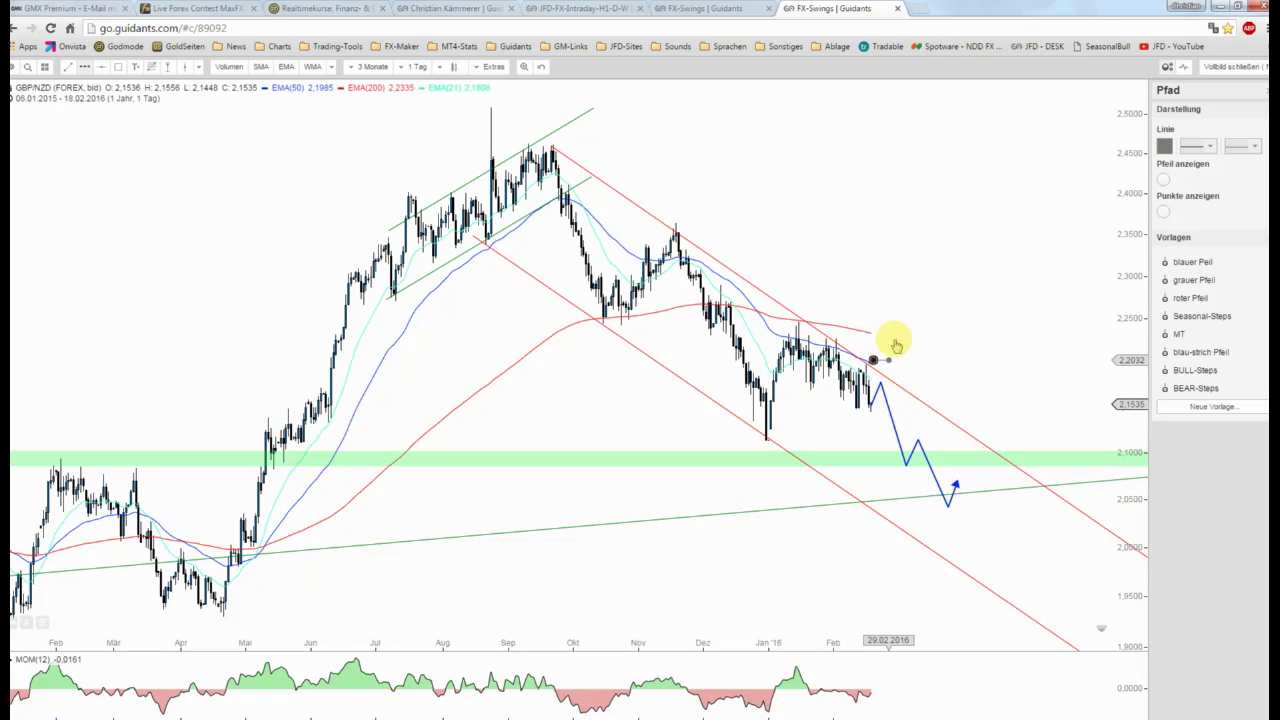
pyautogui.click(933, 230)
pyautogui.doubleClick(958, 297)
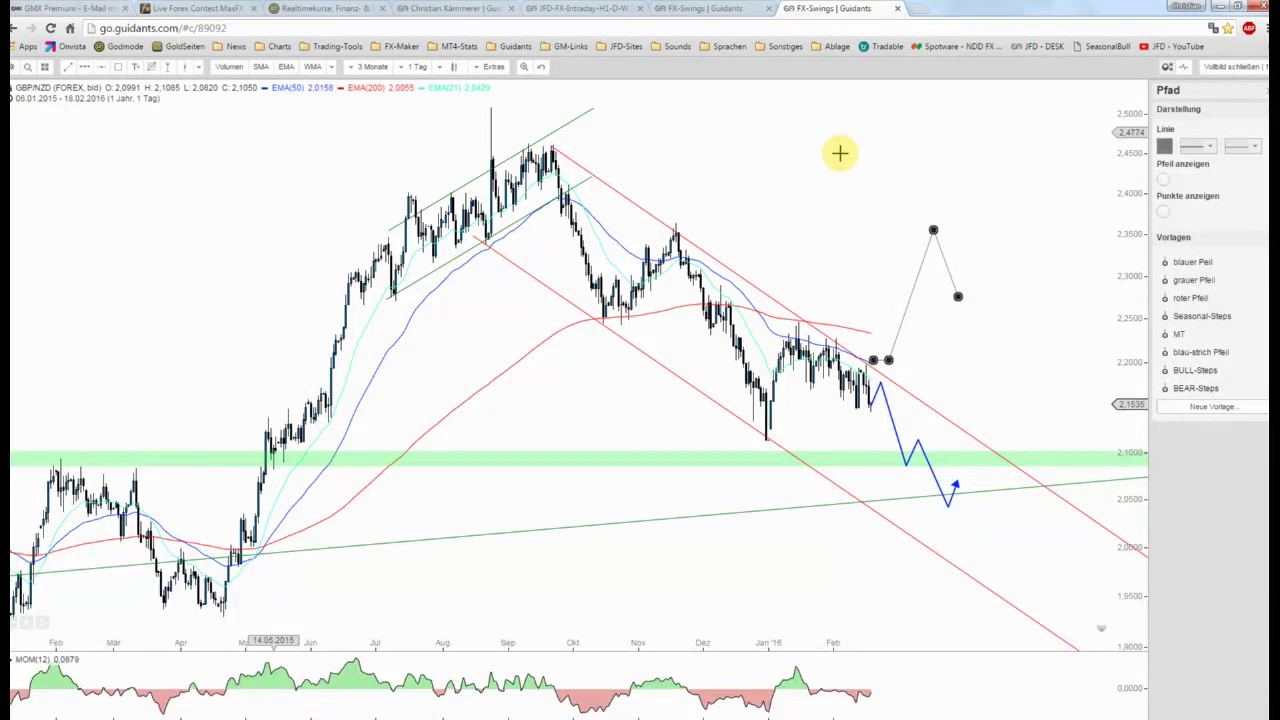
pyautogui.click(840, 153)
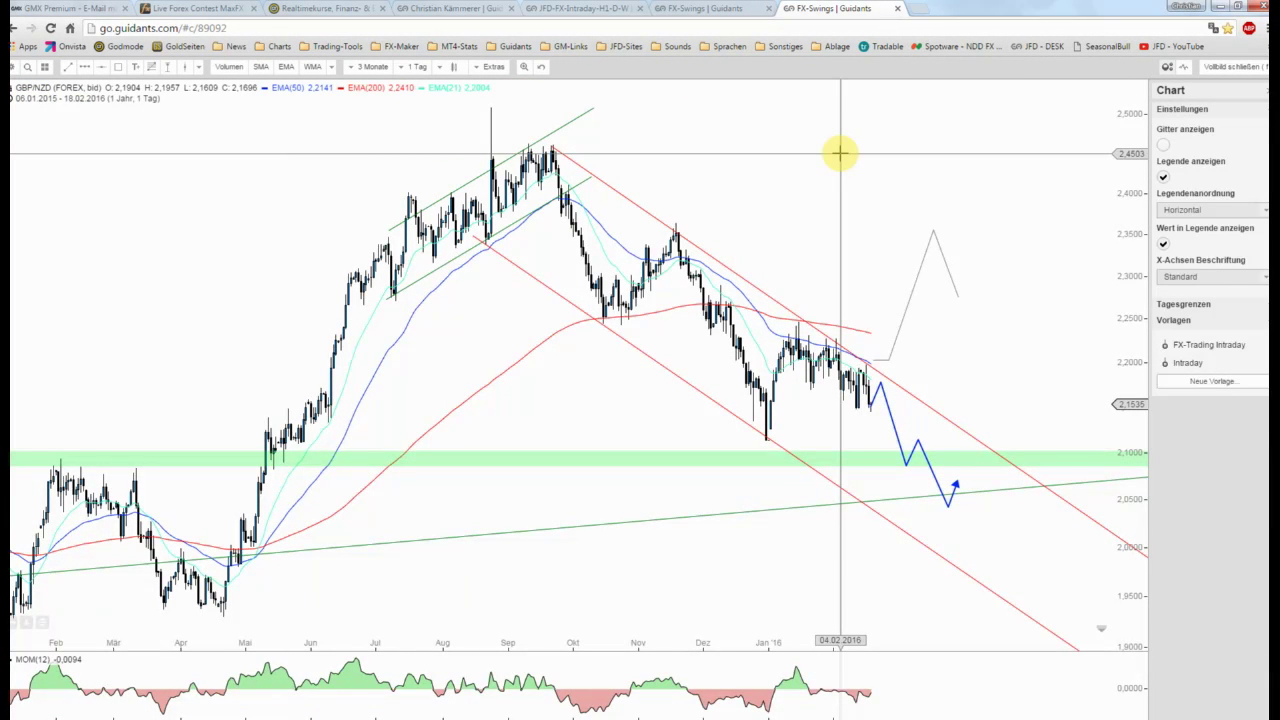